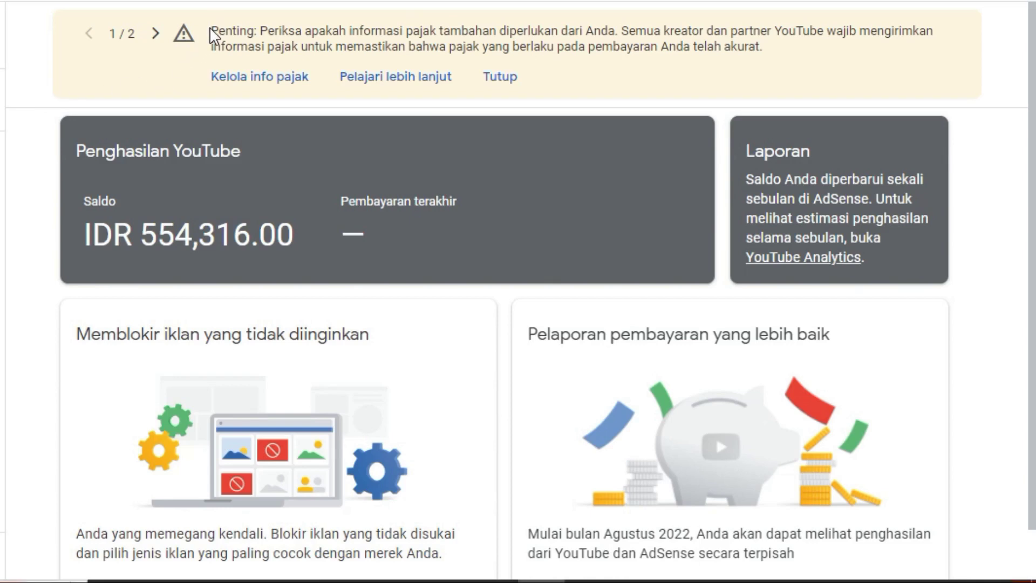
Read the tax warning and go to the tax info management page
drag(212, 33, 939, 27)
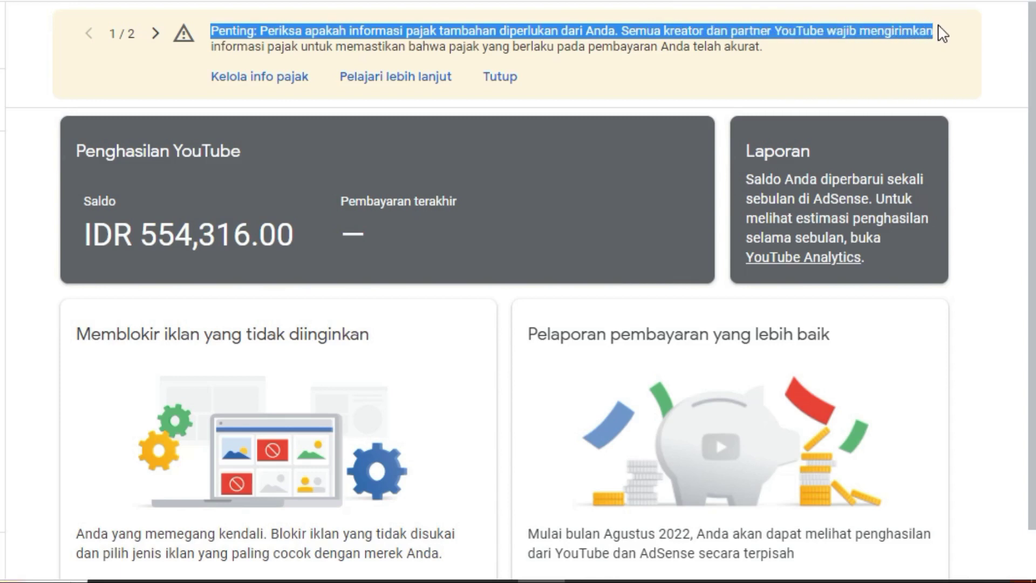
drag(214, 48, 771, 57)
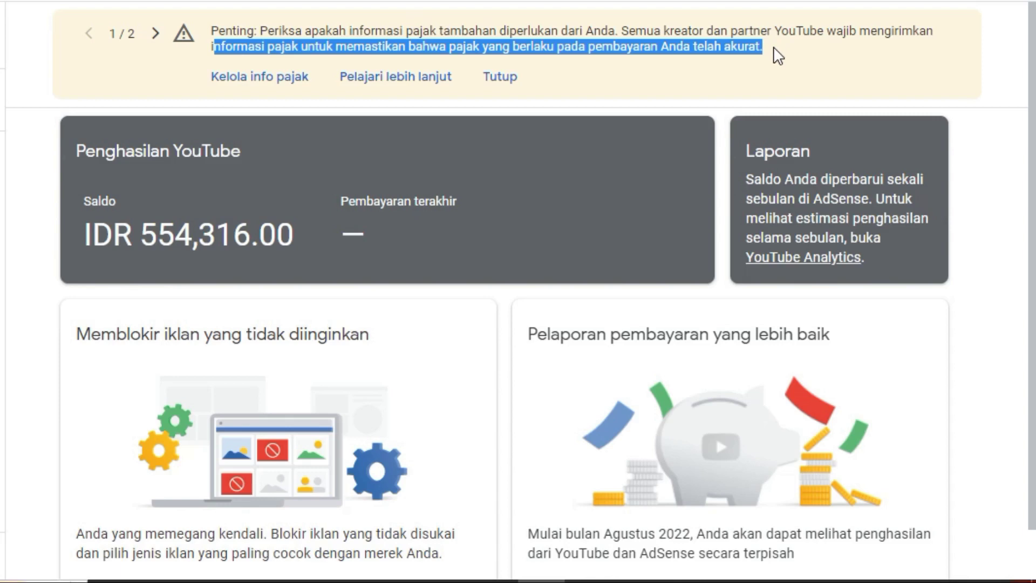
click(773, 48)
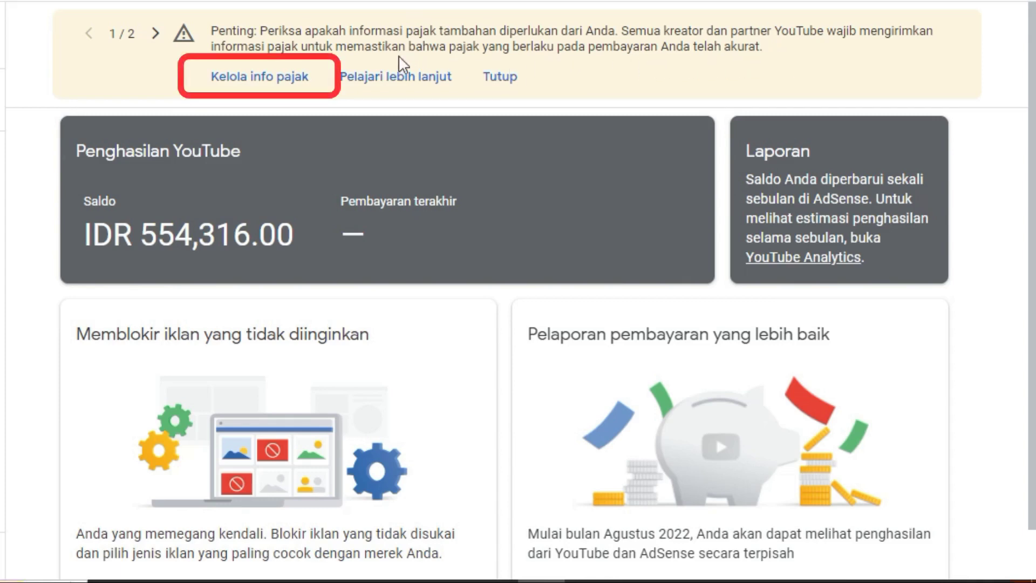
click(258, 81)
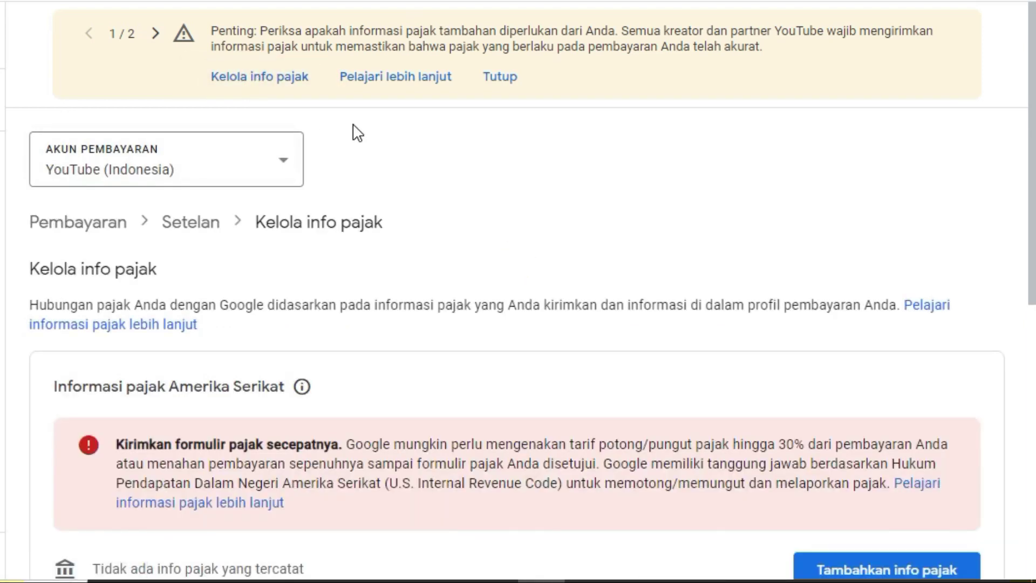
scroll(358, 133, down, 3)
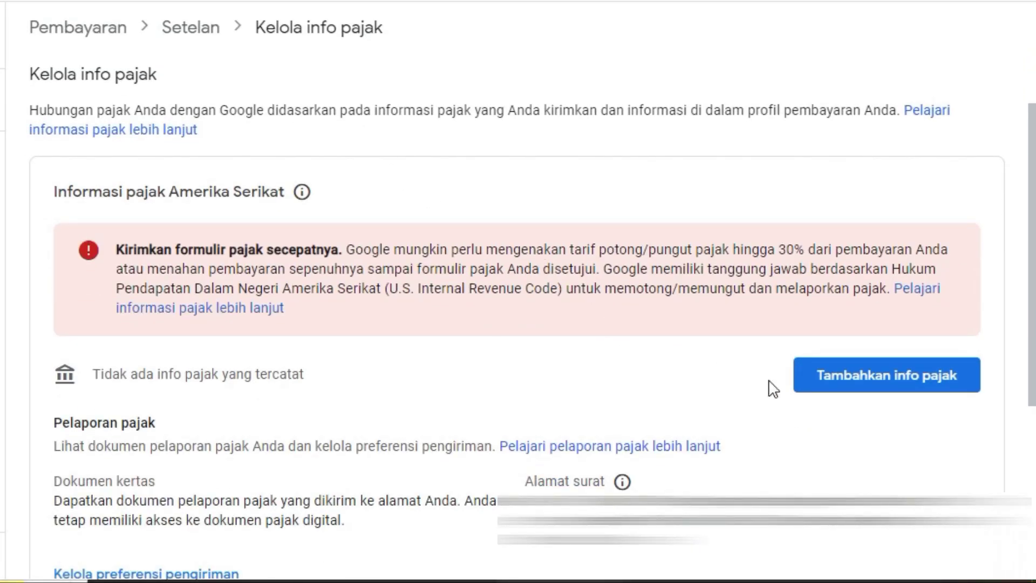
Start adding US tax info and begin the tax form from the before-you-begin notice
click(889, 390)
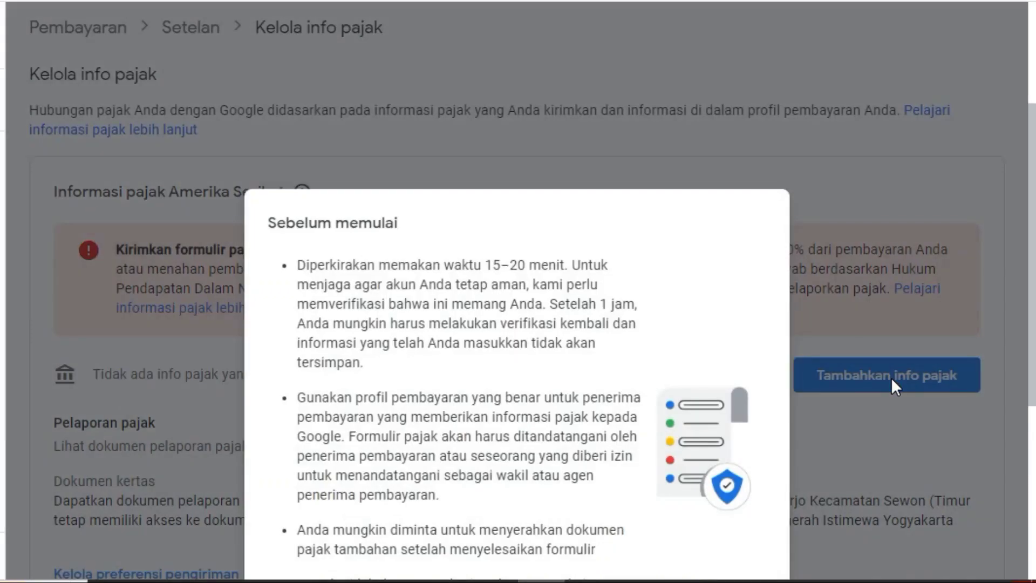
scroll(891, 377, down, 3)
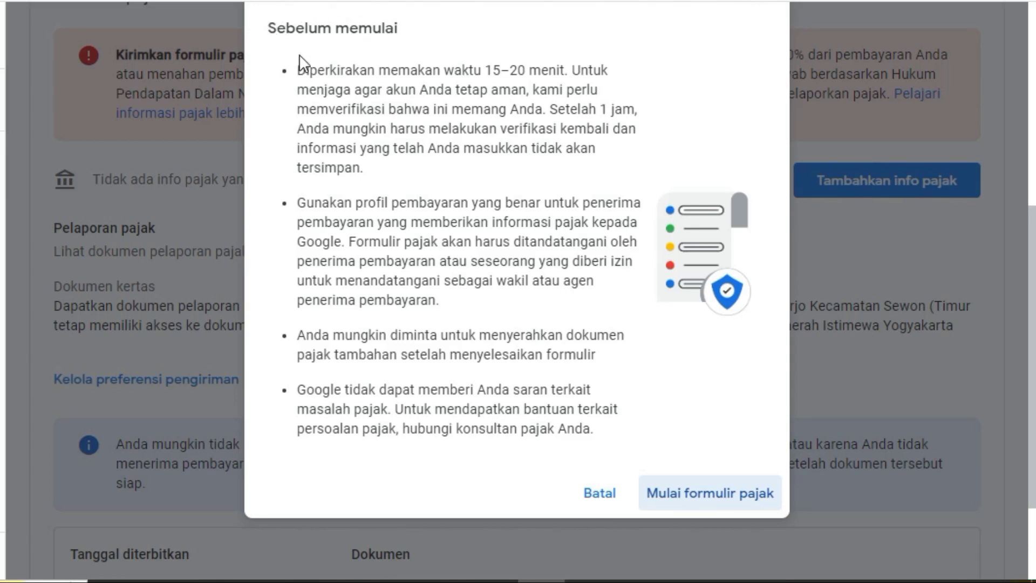
drag(299, 70, 626, 450)
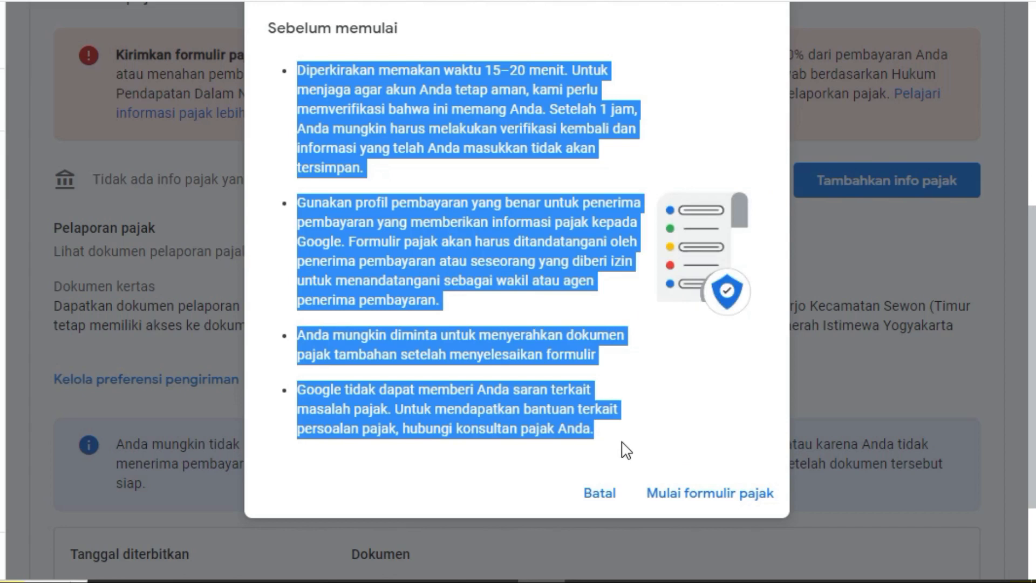
click(619, 448)
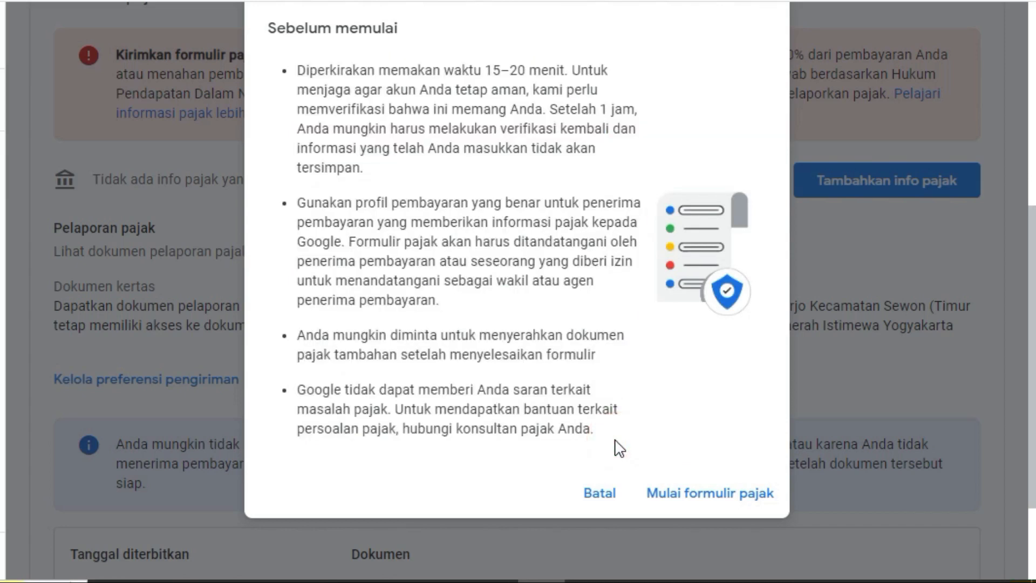
click(708, 499)
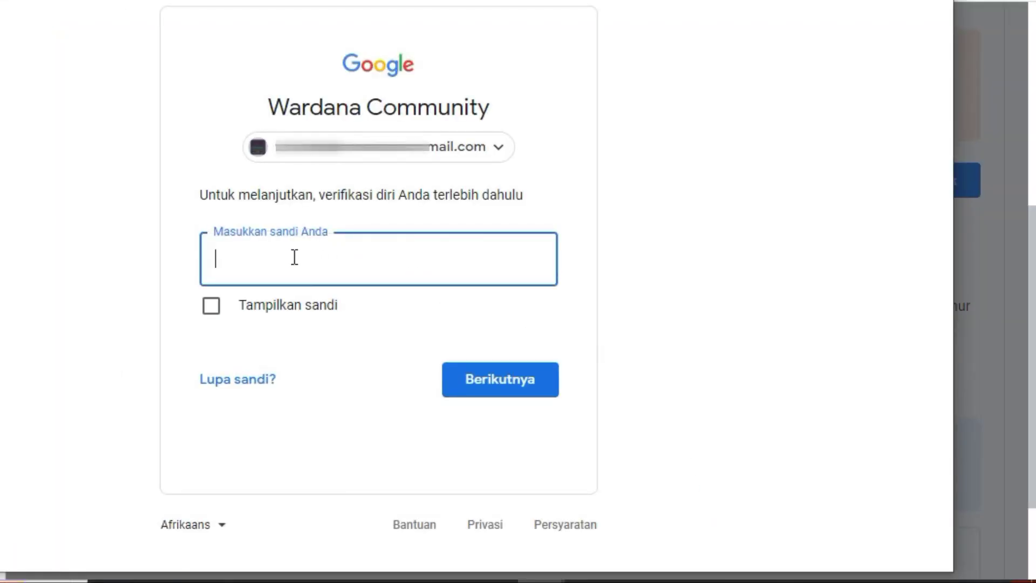
Confirm identity in the Google sign-in popup by entering the account password
click(231, 257)
text(••)
click(497, 379)
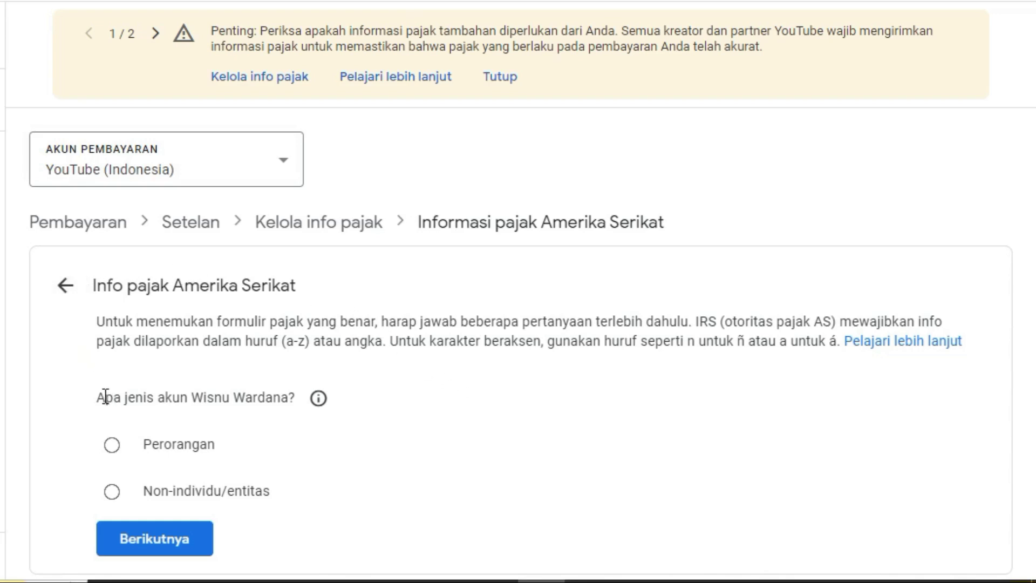
Declare the account type as Perorangan (individual)
drag(100, 398, 302, 422)
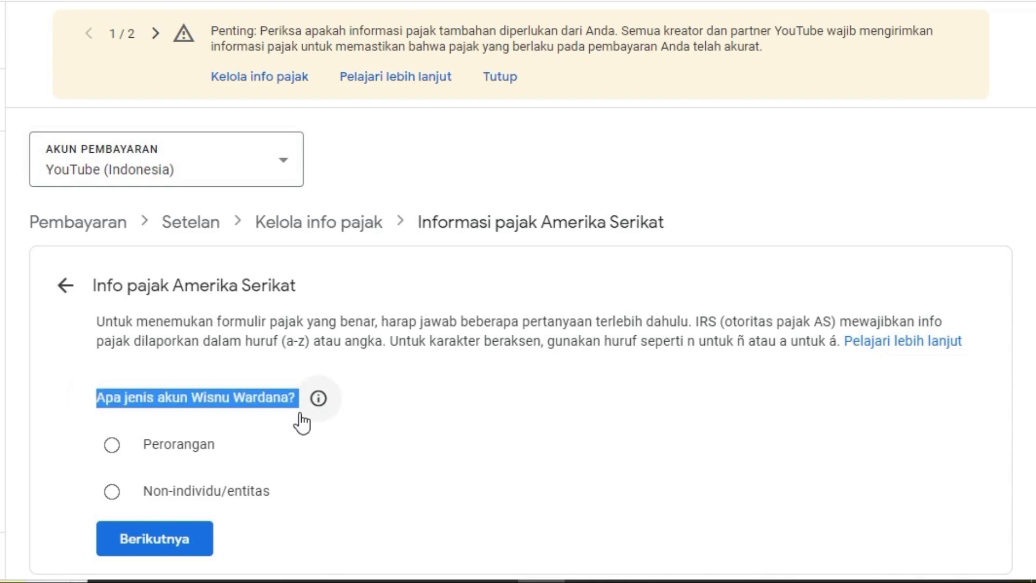
click(298, 426)
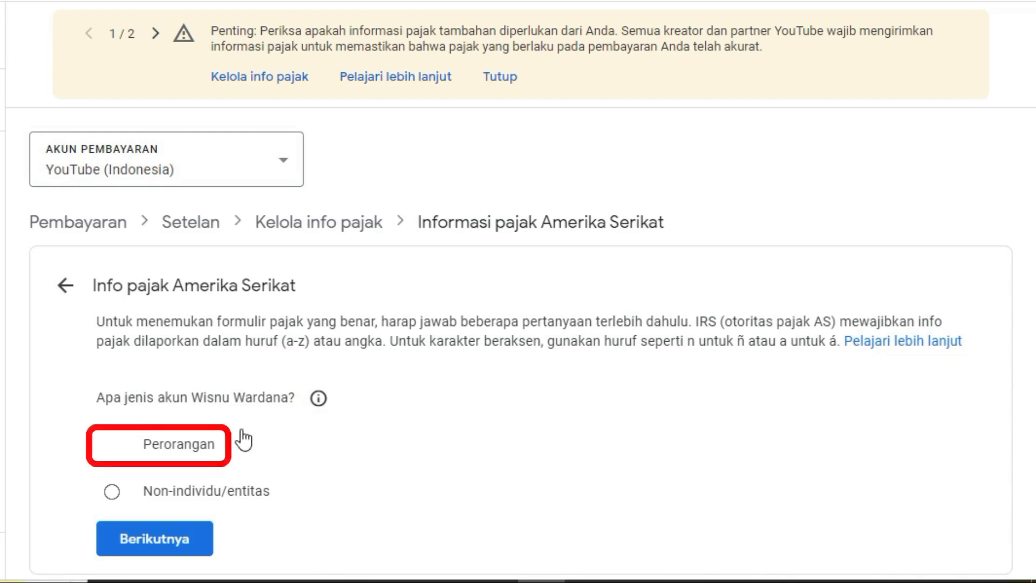
click(112, 446)
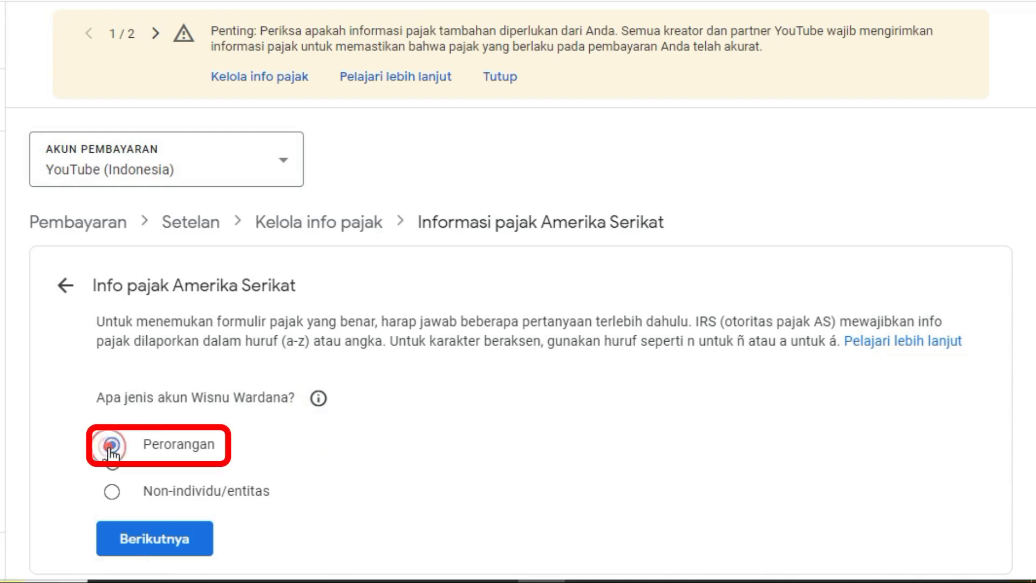
click(156, 541)
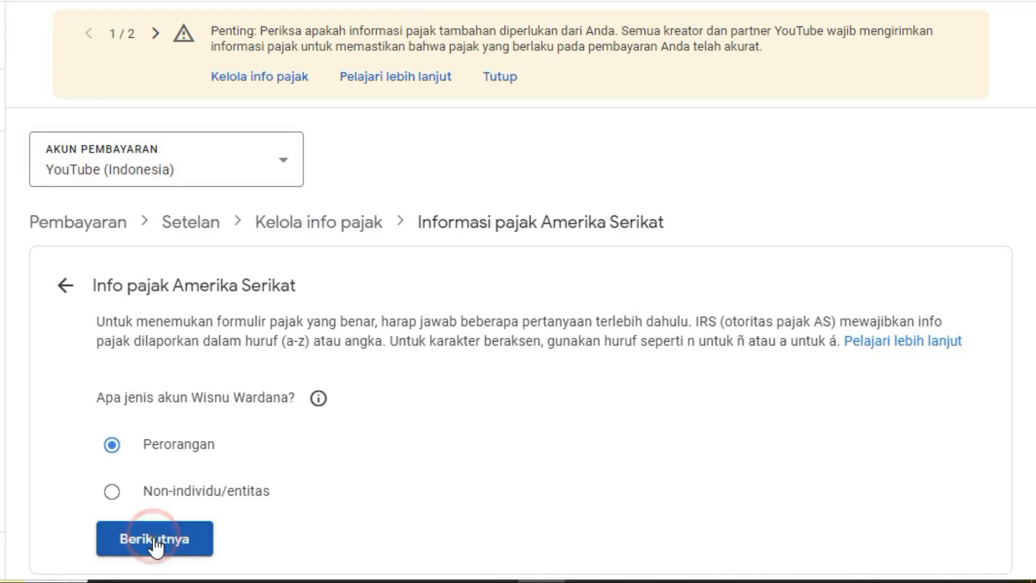
Answer Tidak: not a US citizen or resident
scroll(155, 537, down, 2)
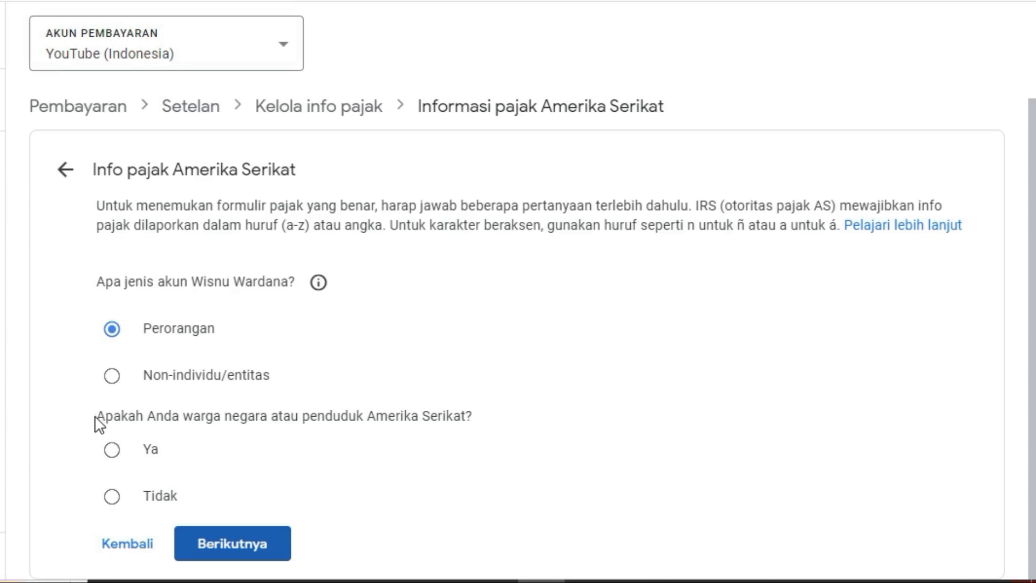
drag(99, 417, 490, 427)
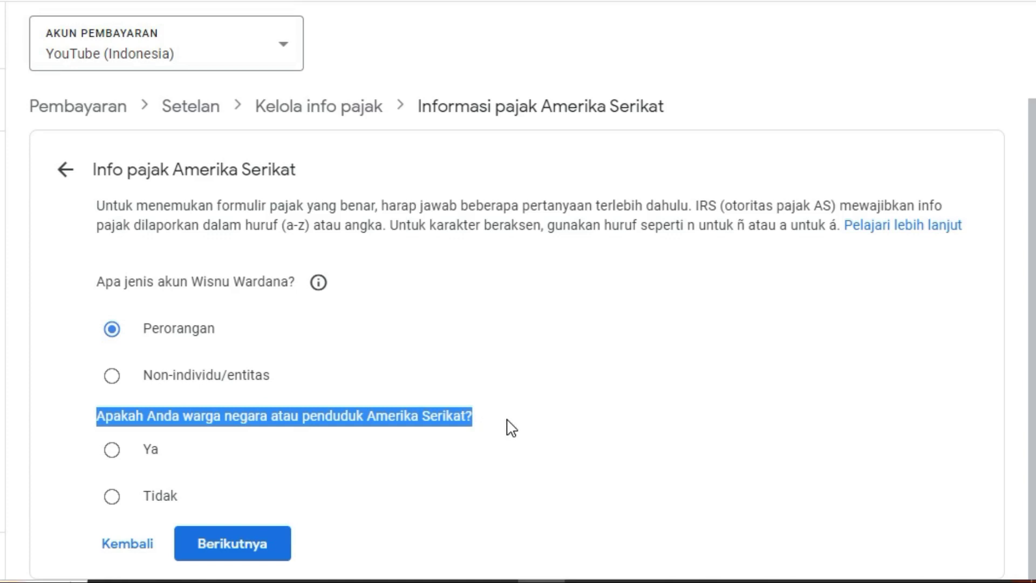
click(510, 427)
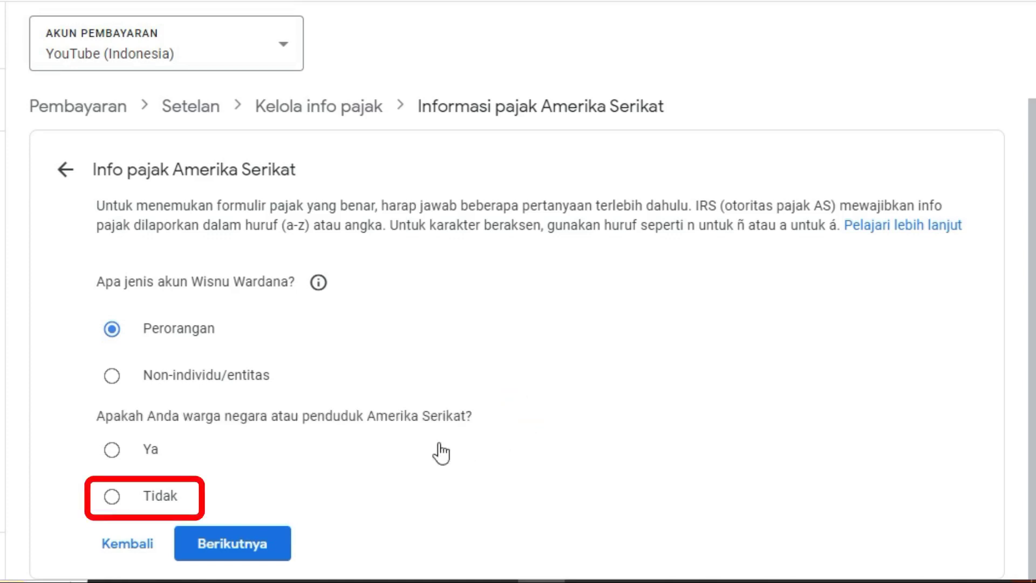
click(112, 497)
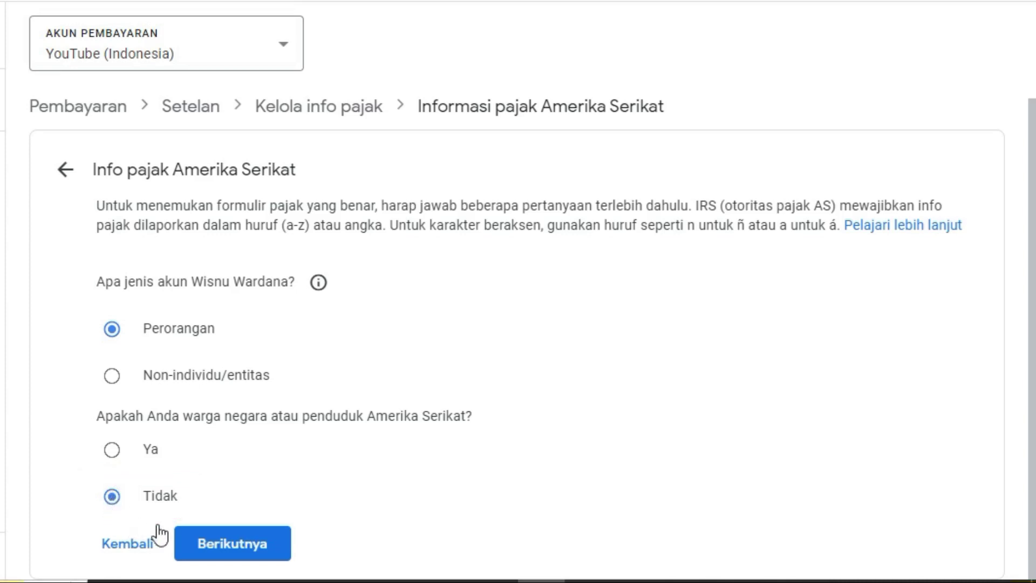
click(229, 542)
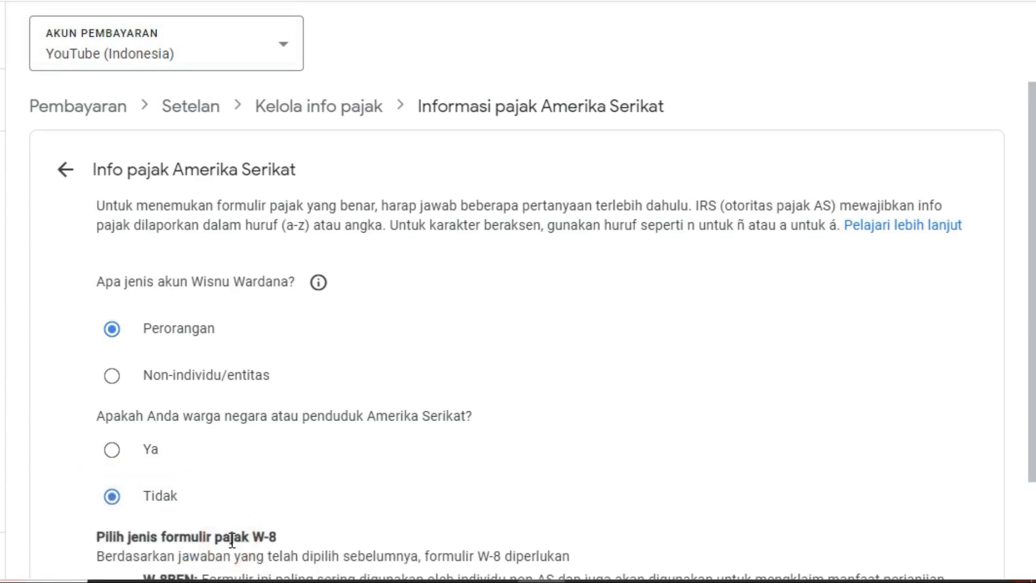
Choose W-8BEN as the W-8 form type
scroll(232, 540, down, 3)
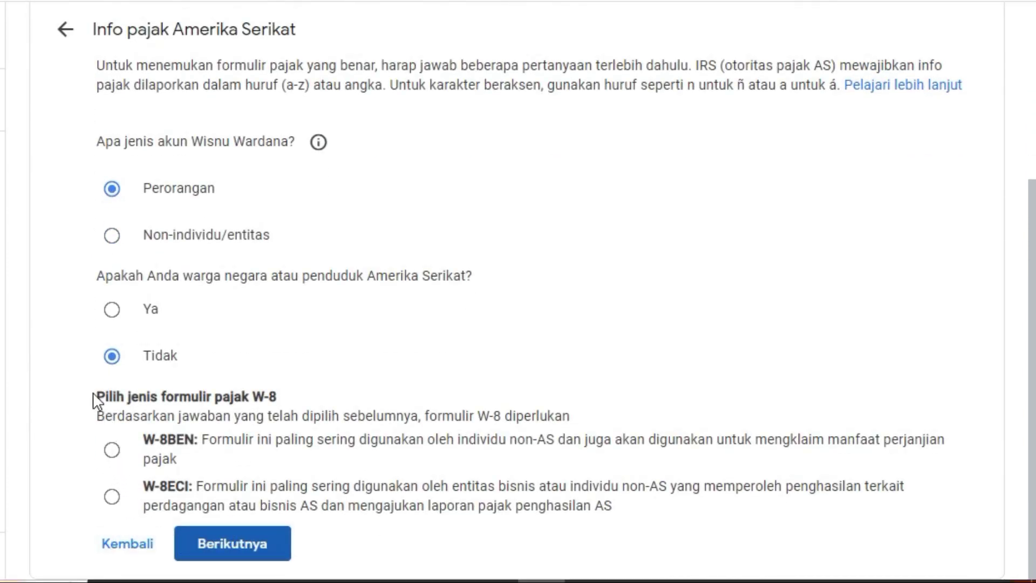
drag(97, 393, 318, 405)
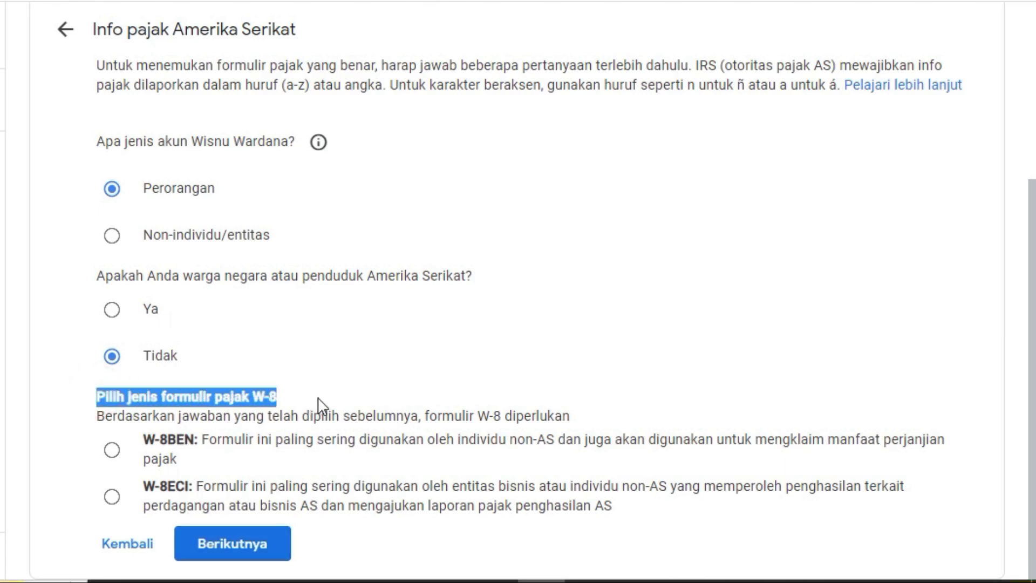
click(346, 390)
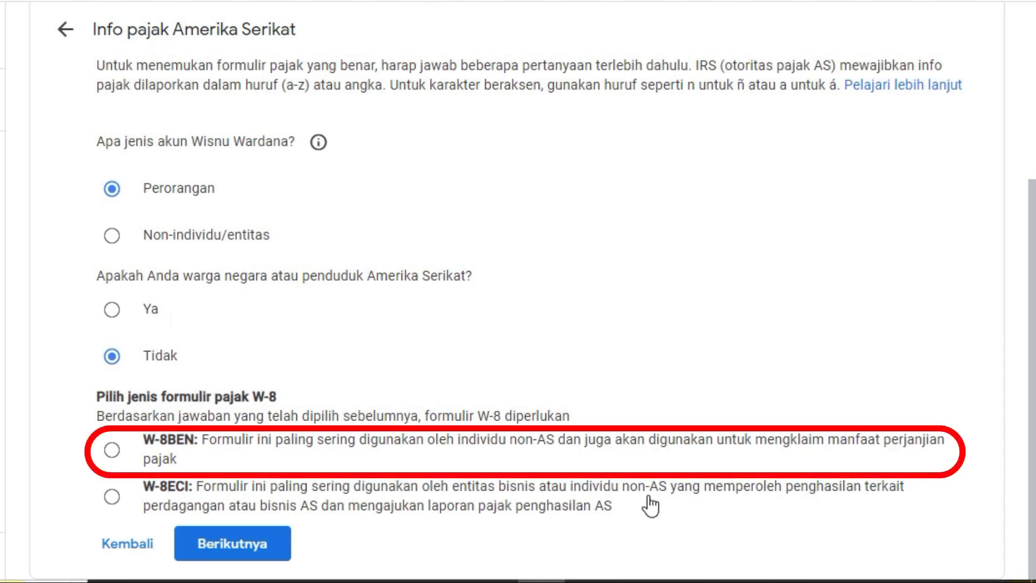
click(111, 451)
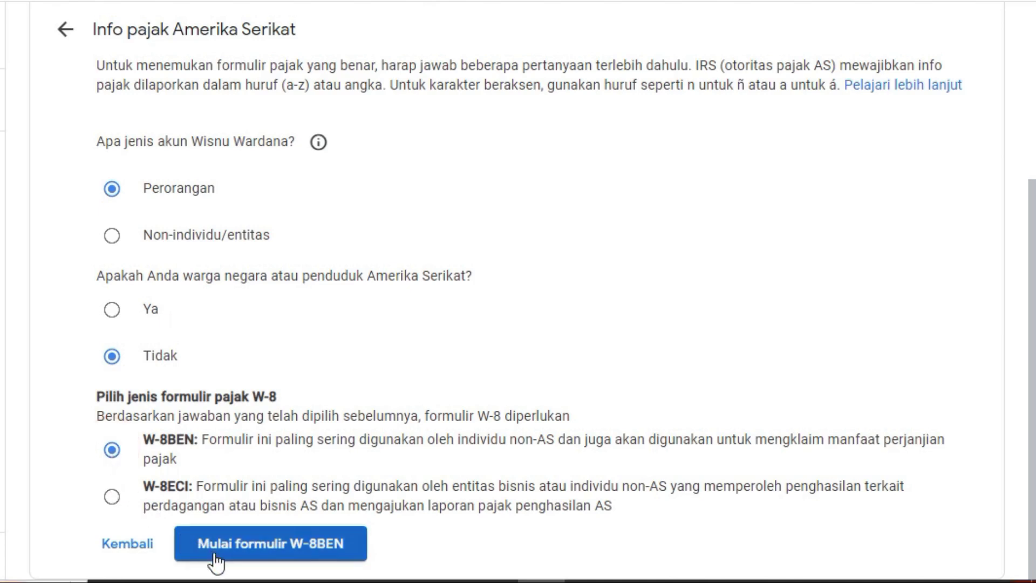
Begin the W-8BEN form and set country of citizenship to Indonesia
click(279, 550)
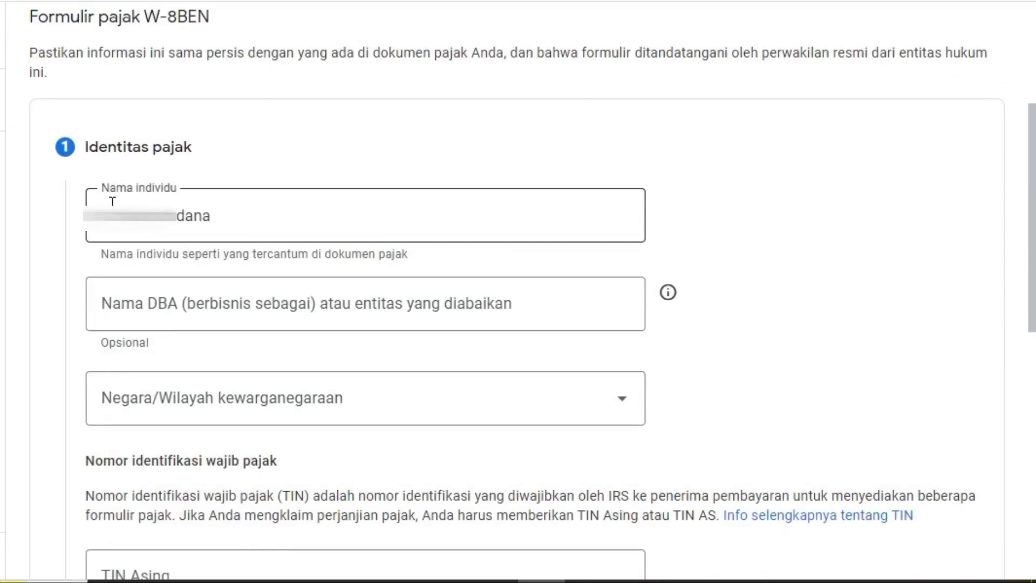
click(97, 204)
click(224, 216)
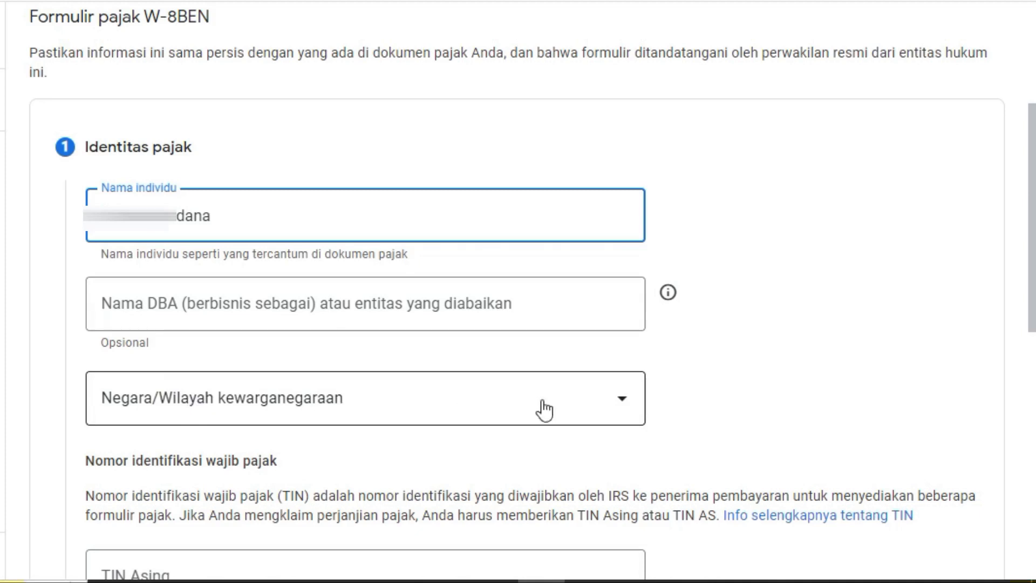
click(627, 402)
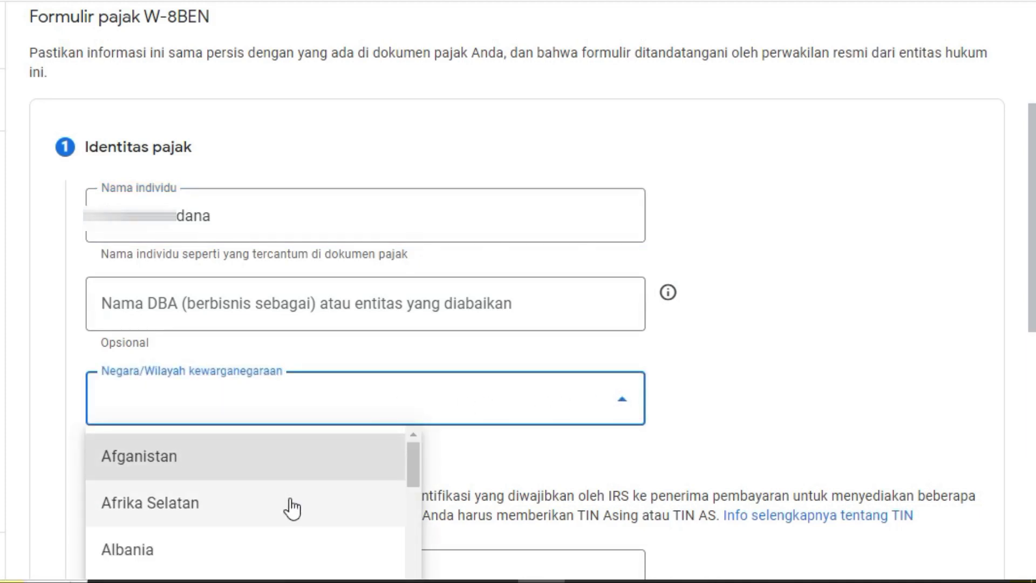
scroll(255, 504, down, 15)
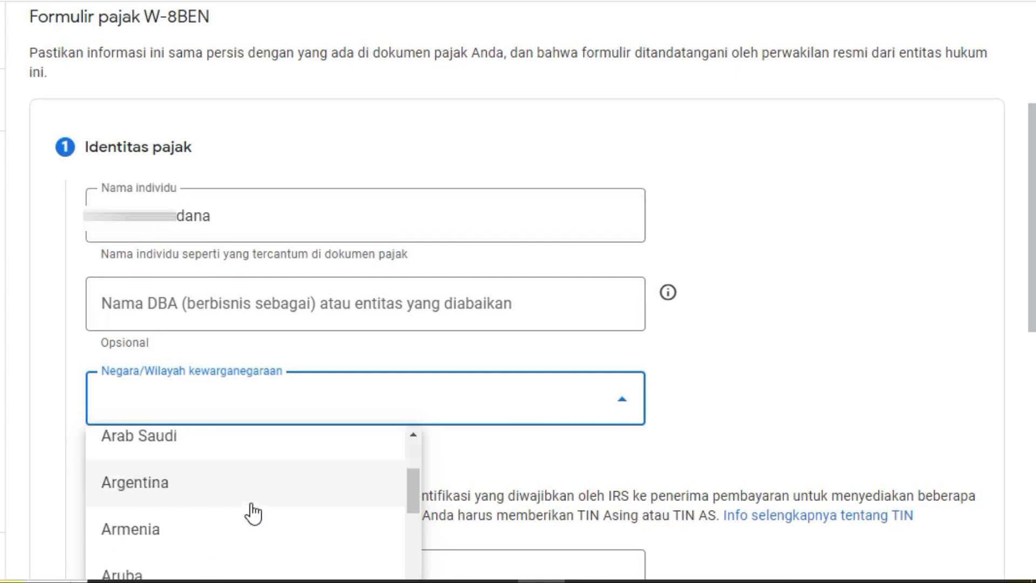
scroll(251, 521, down, 20)
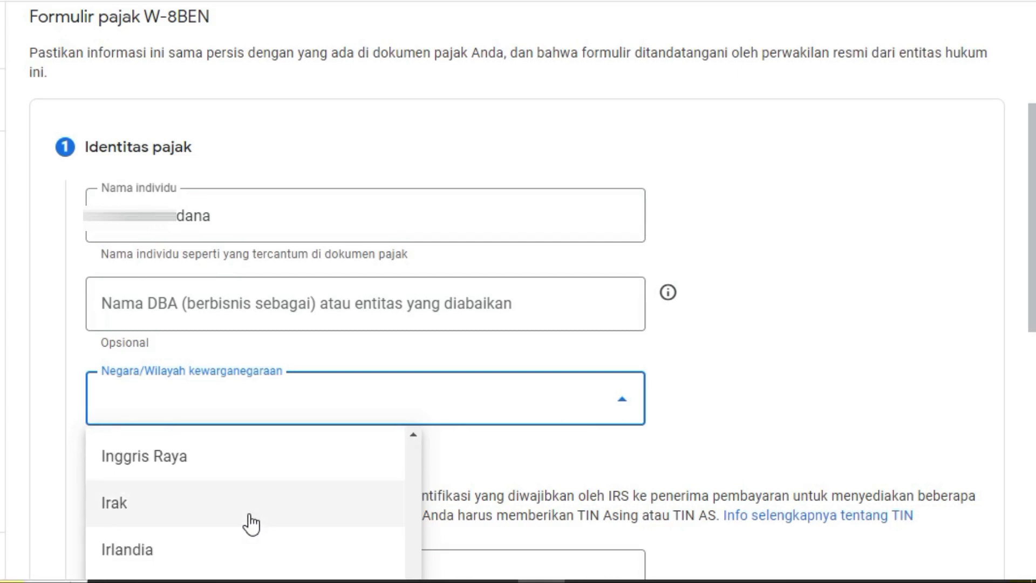
scroll(251, 522, up, 2)
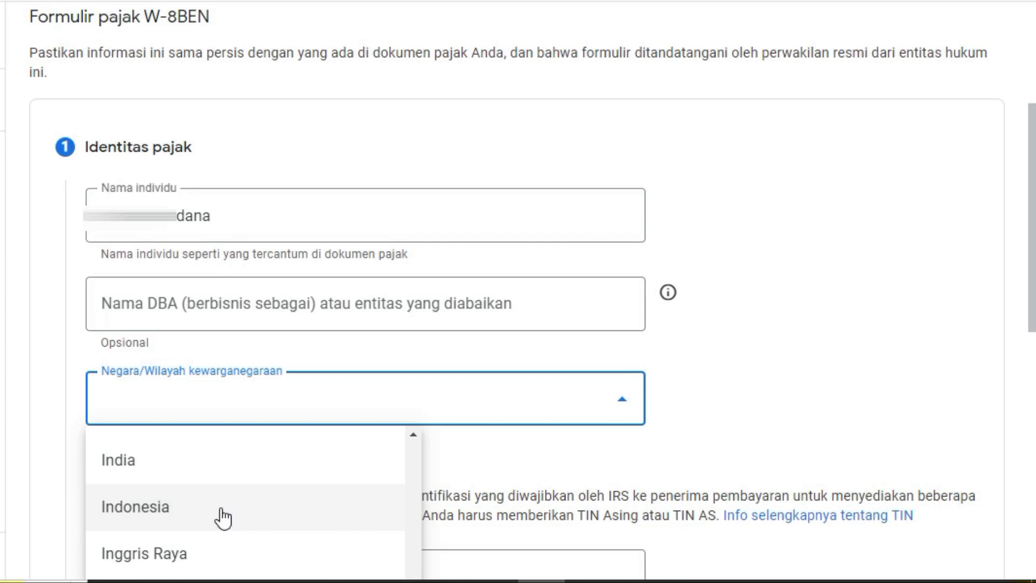
click(196, 512)
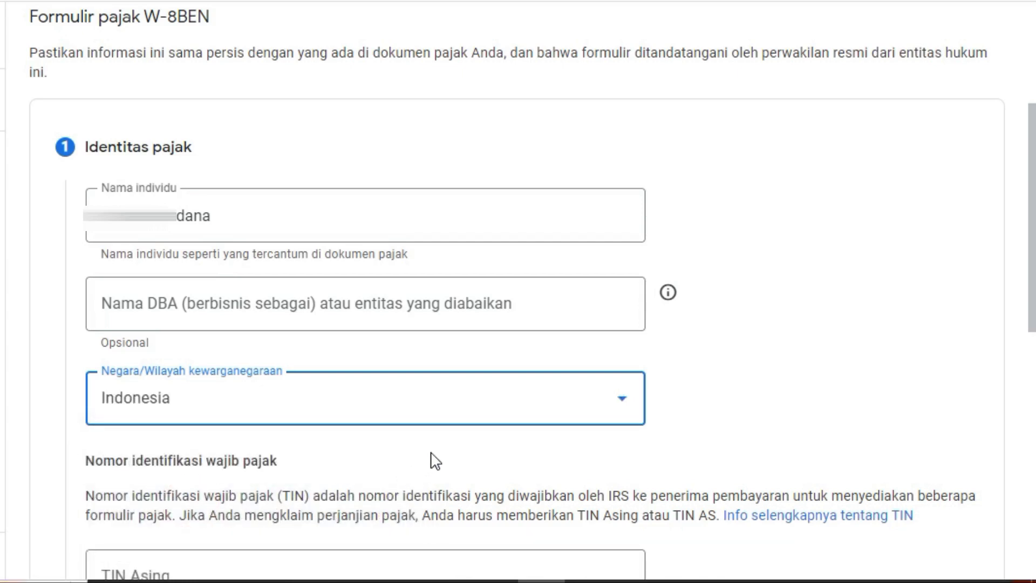
Enter the Indonesian foreign tax number in TIN Asing and submit the tax identity step
scroll(426, 452, down, 5)
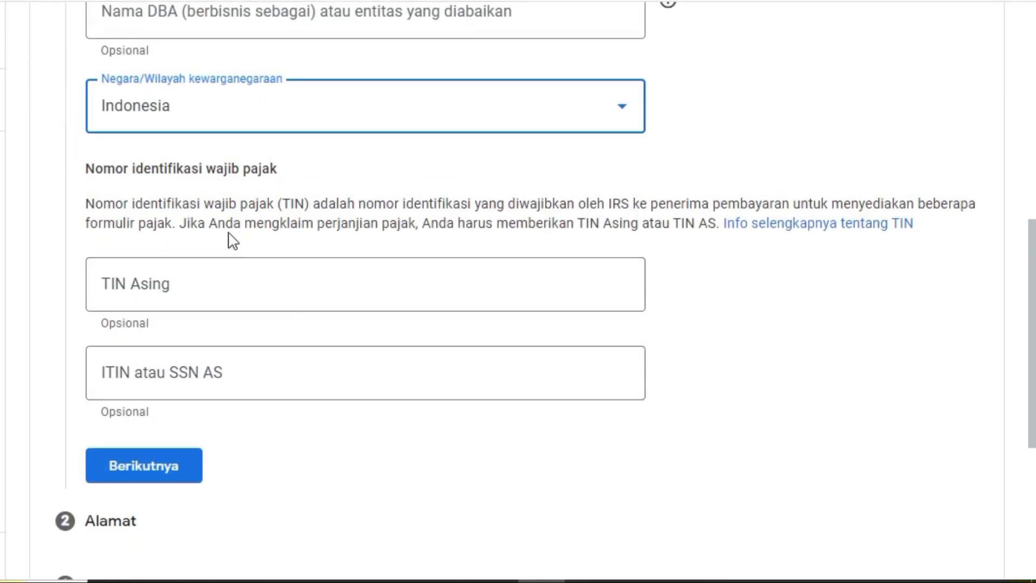
drag(89, 204, 979, 204)
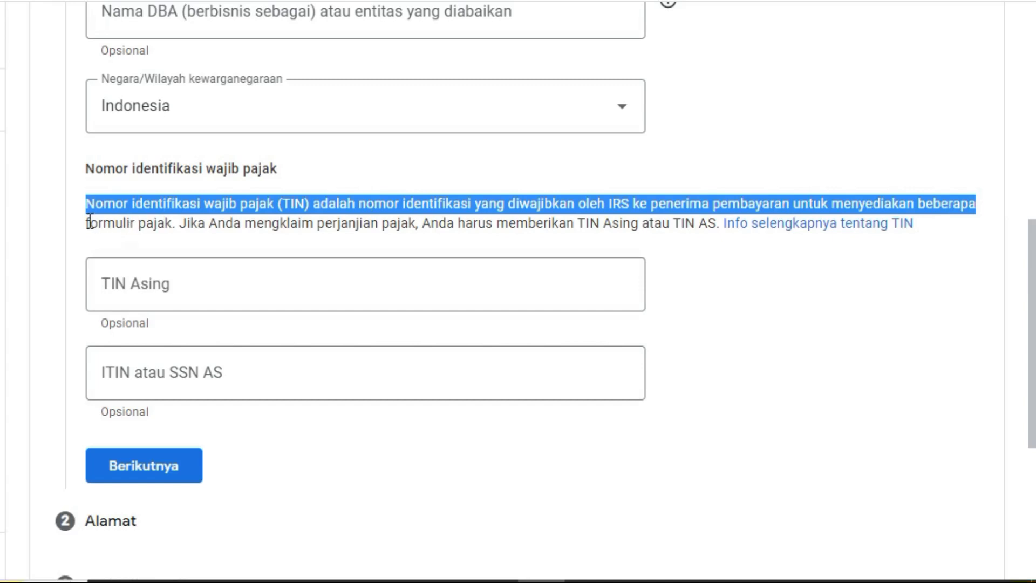
drag(86, 222, 718, 223)
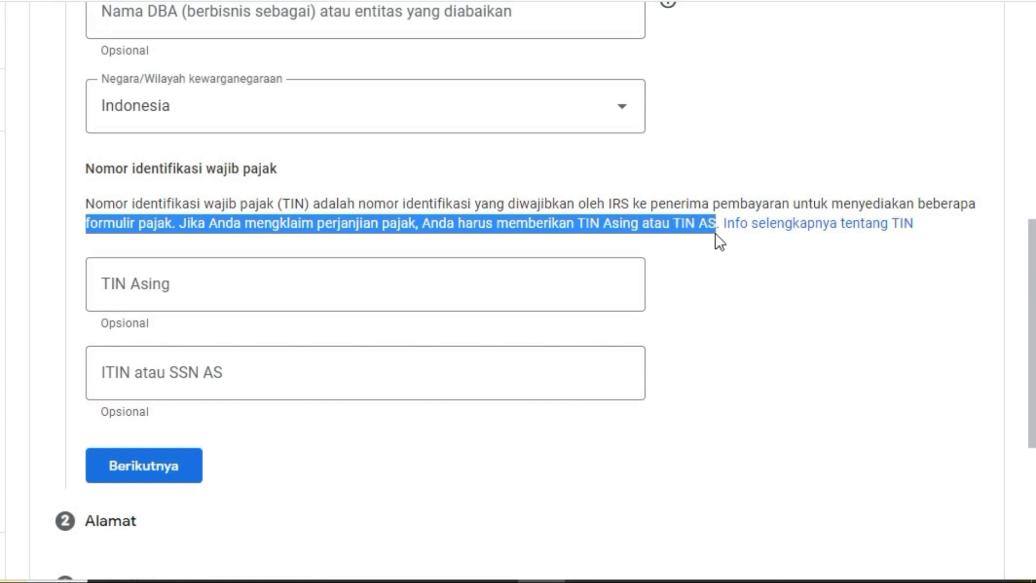
click(743, 319)
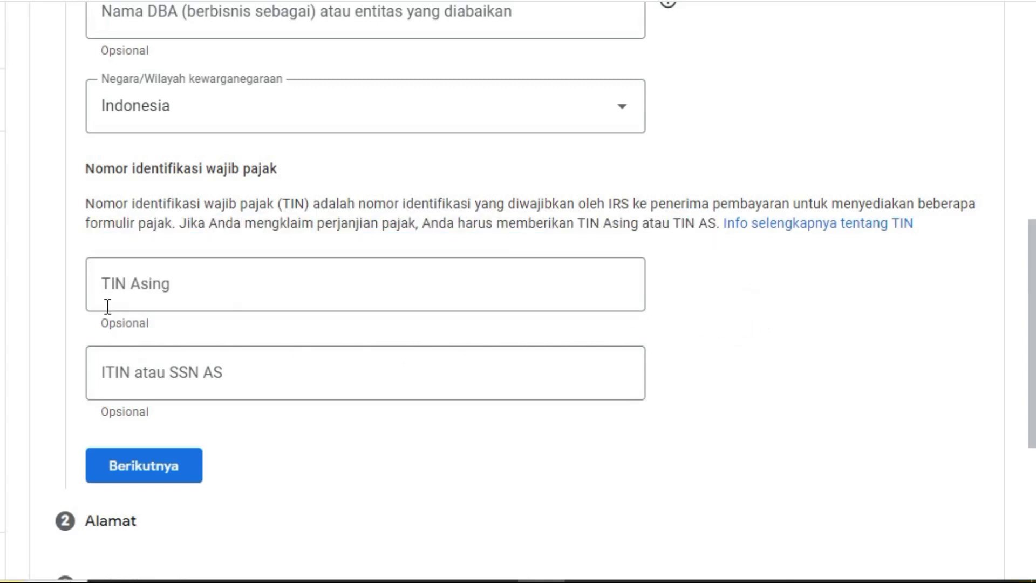
click(108, 287)
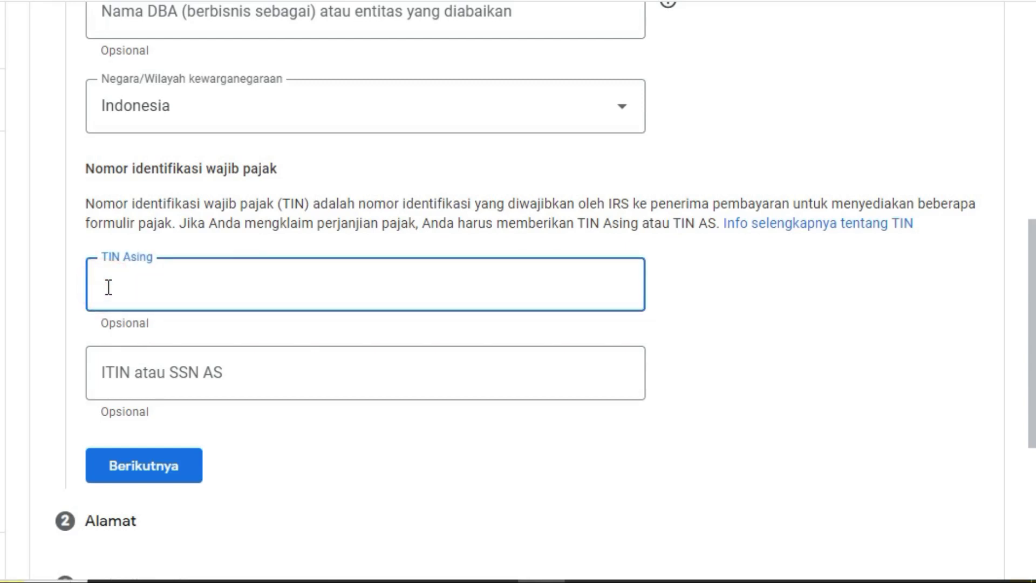
text(340)
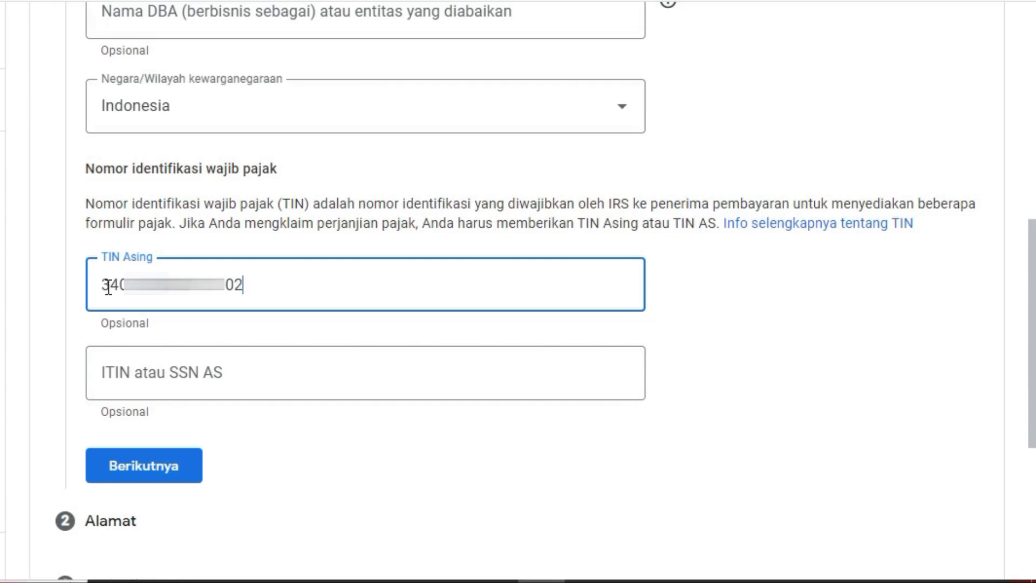
click(122, 319)
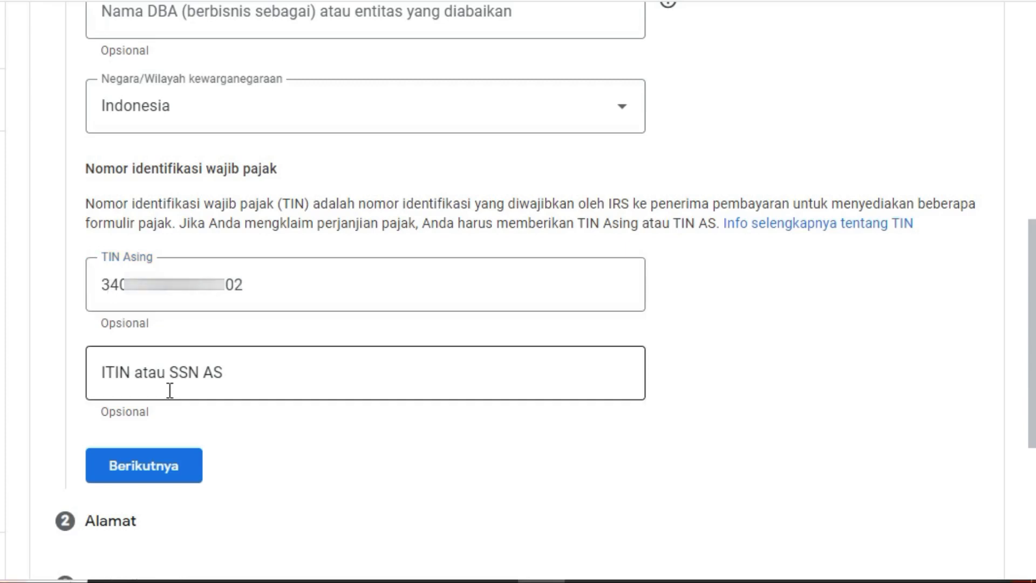
click(147, 474)
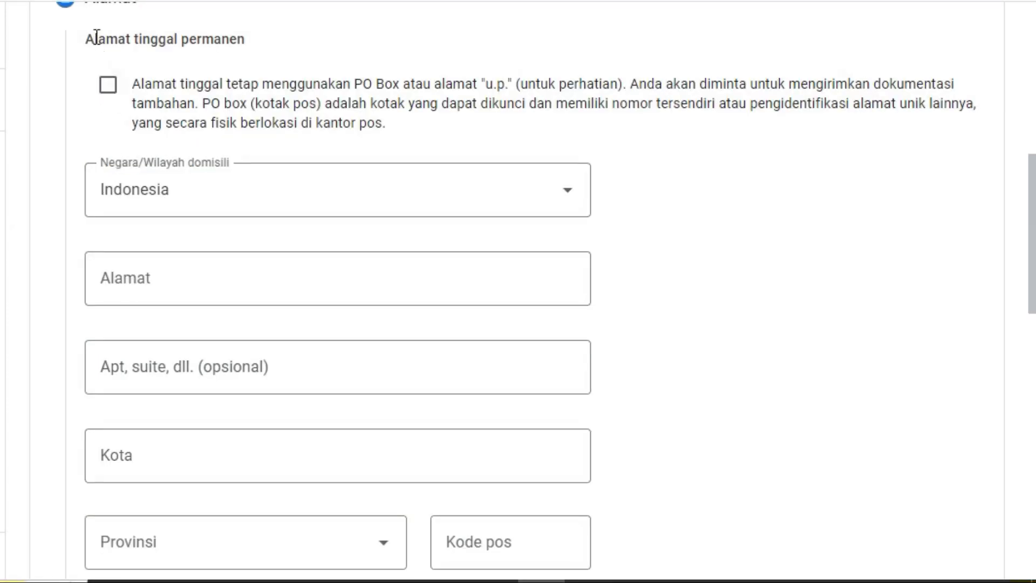
Tick the PO Box notice, make mailing address same as residence, and autofill the residence address
drag(88, 37, 264, 44)
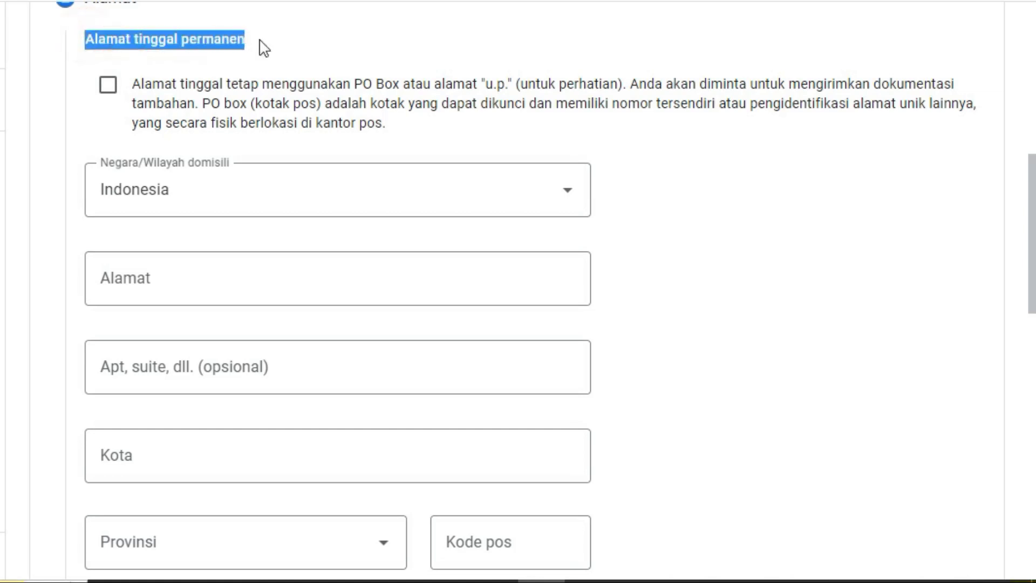
click(270, 40)
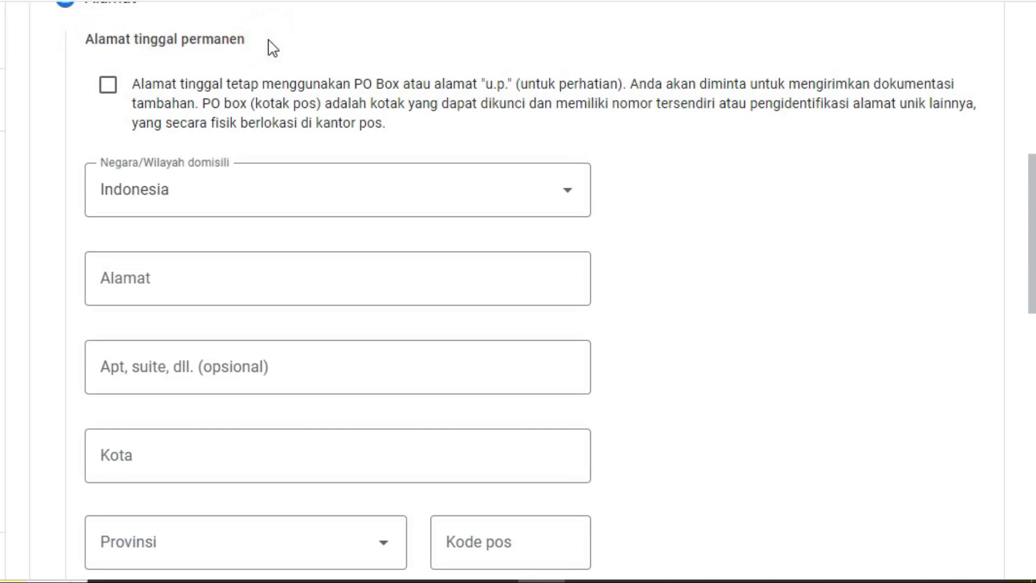
click(110, 84)
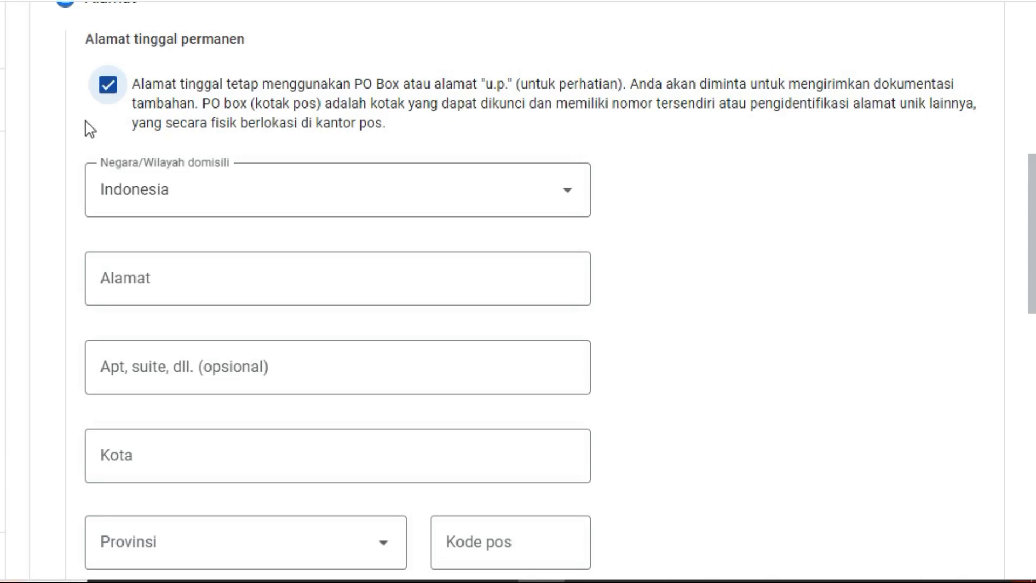
scroll(89, 130, down, 2)
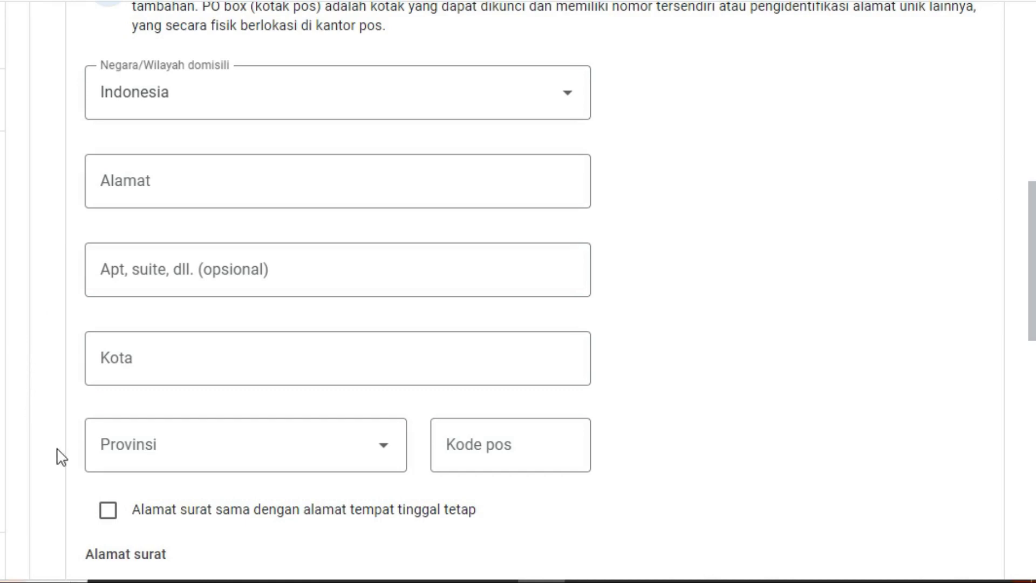
click(110, 512)
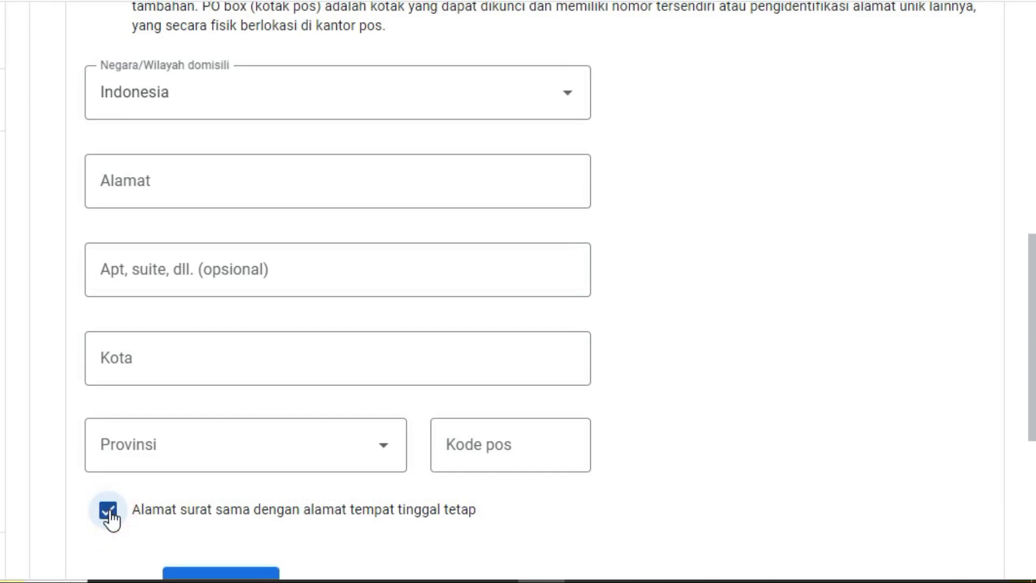
click(107, 181)
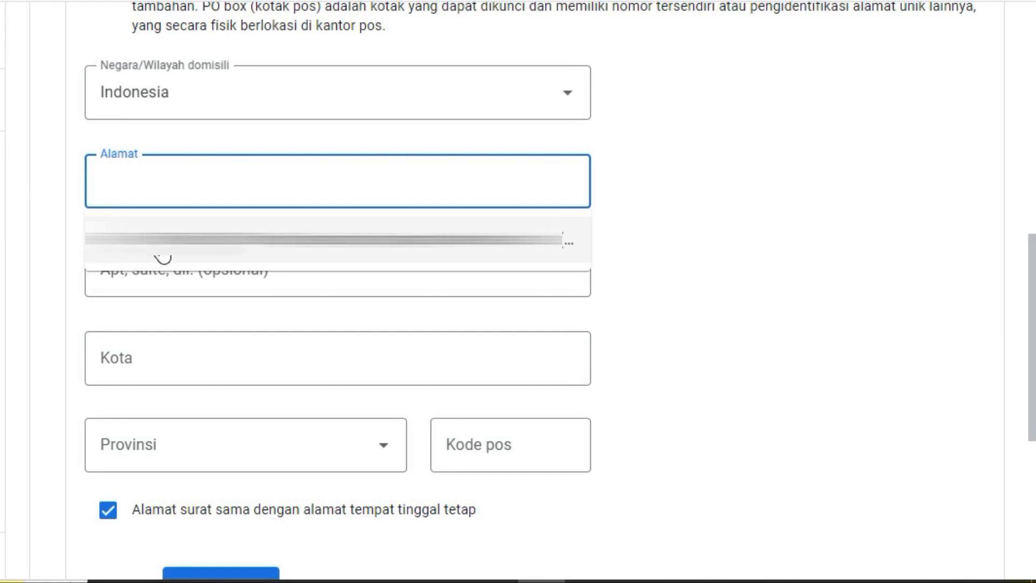
click(161, 243)
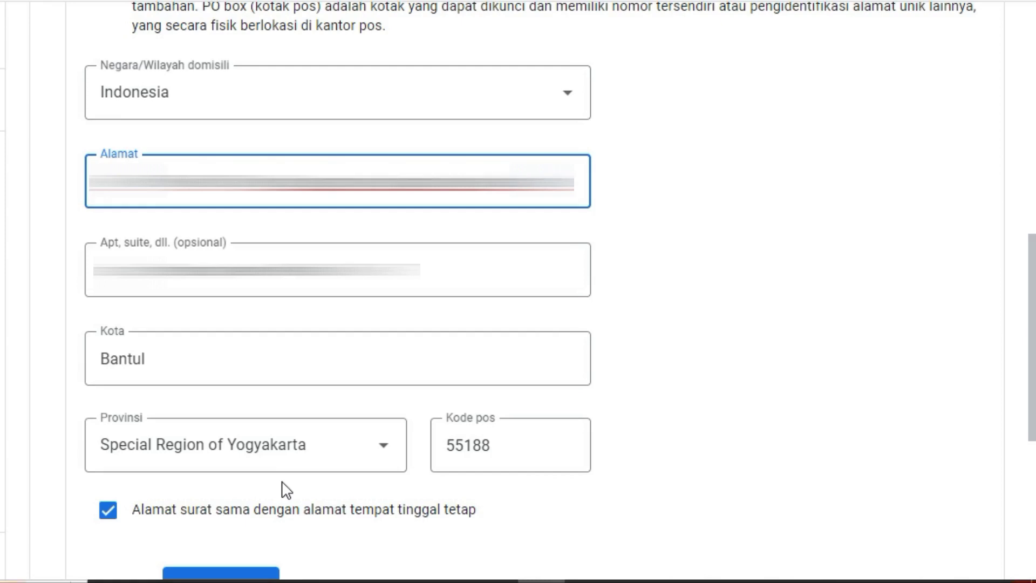
scroll(286, 489, down, 3)
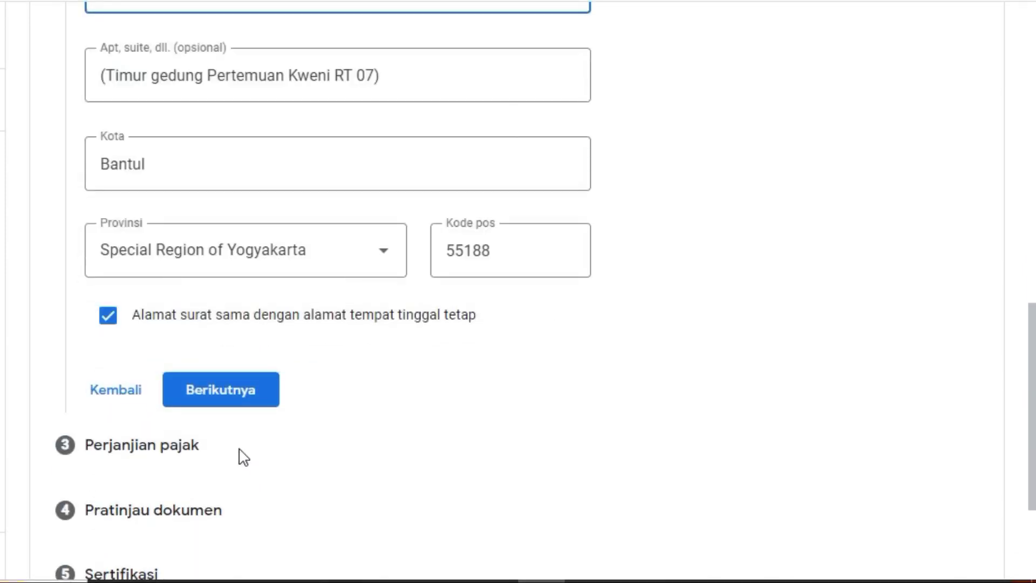
Submit the address step and claim a reduced treaty rate as a treaty-country resident
click(211, 393)
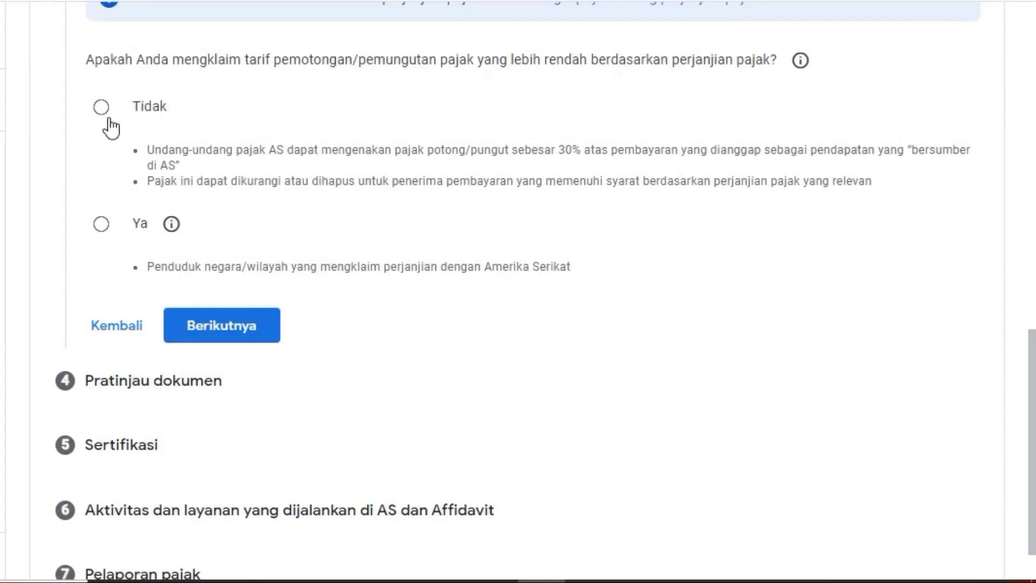
drag(90, 58, 840, 96)
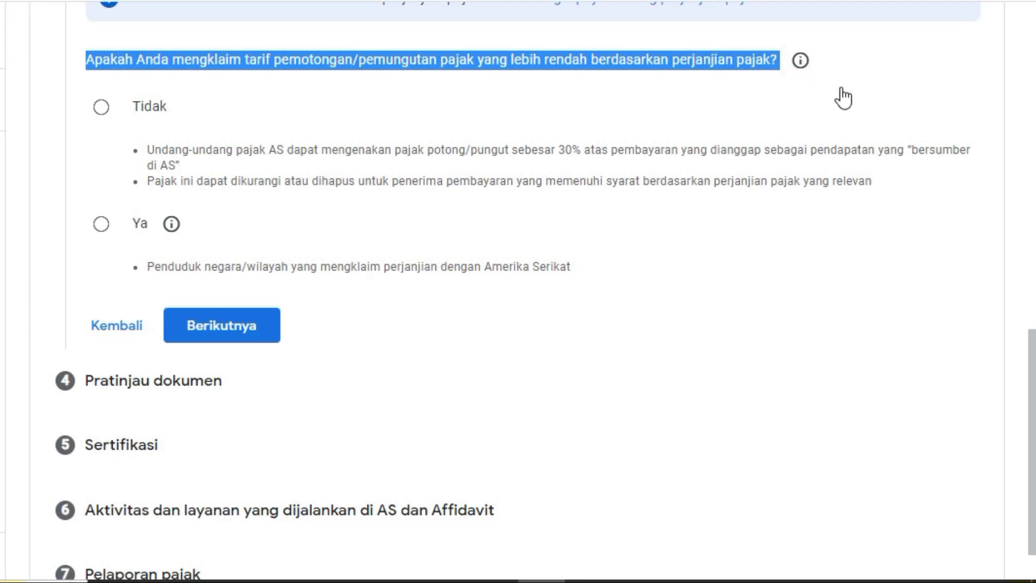
click(841, 92)
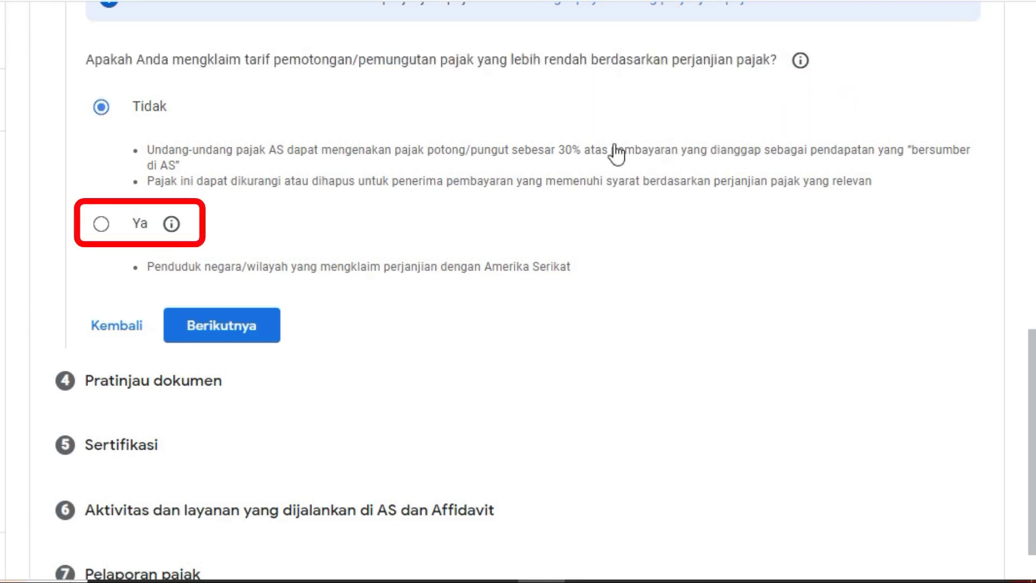
click(101, 224)
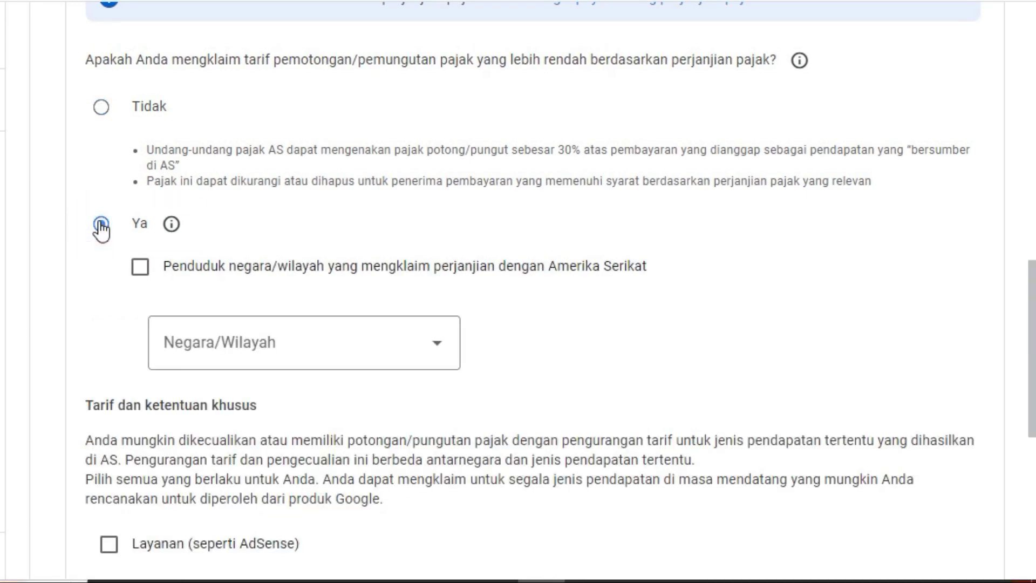
click(140, 268)
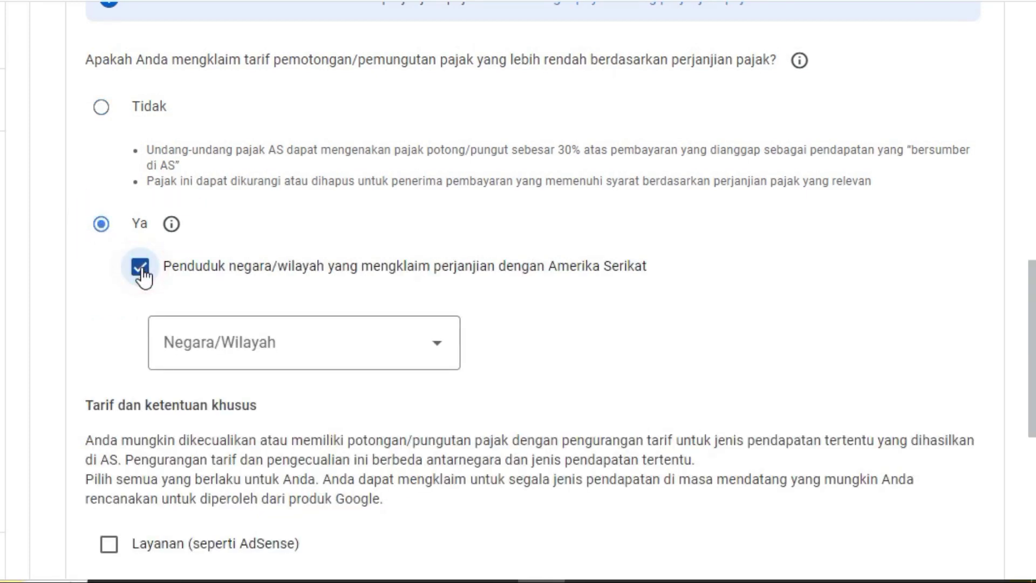
Select Indonesia as the treaty country of residence
drag(167, 268, 687, 283)
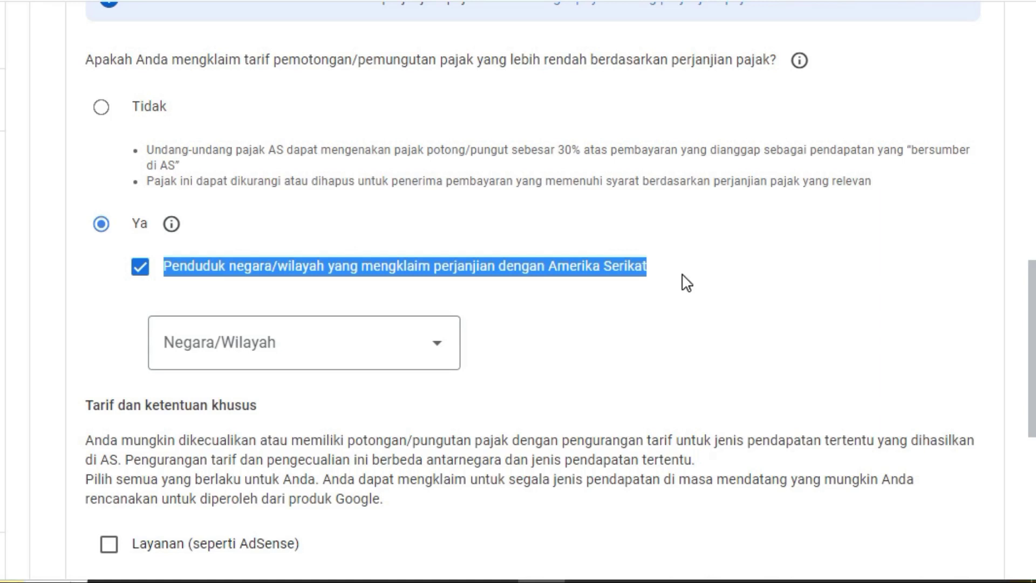
click(686, 281)
click(281, 351)
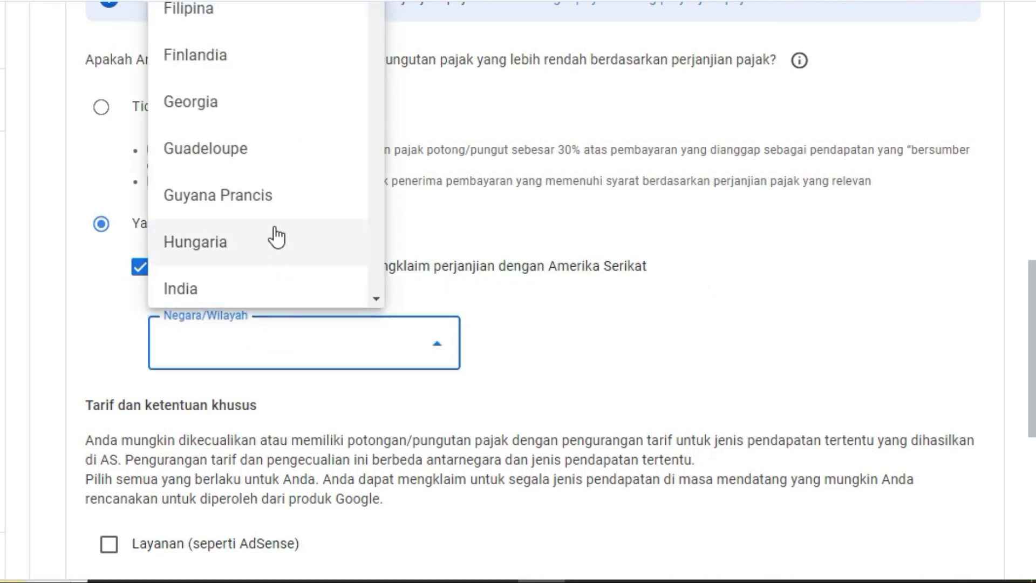
scroll(276, 237, down, 2)
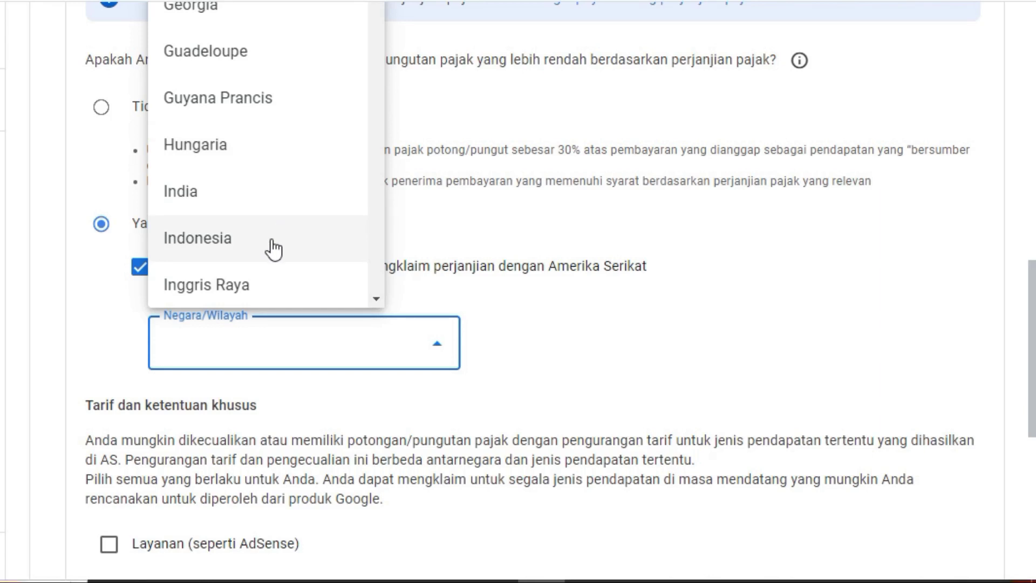
click(274, 249)
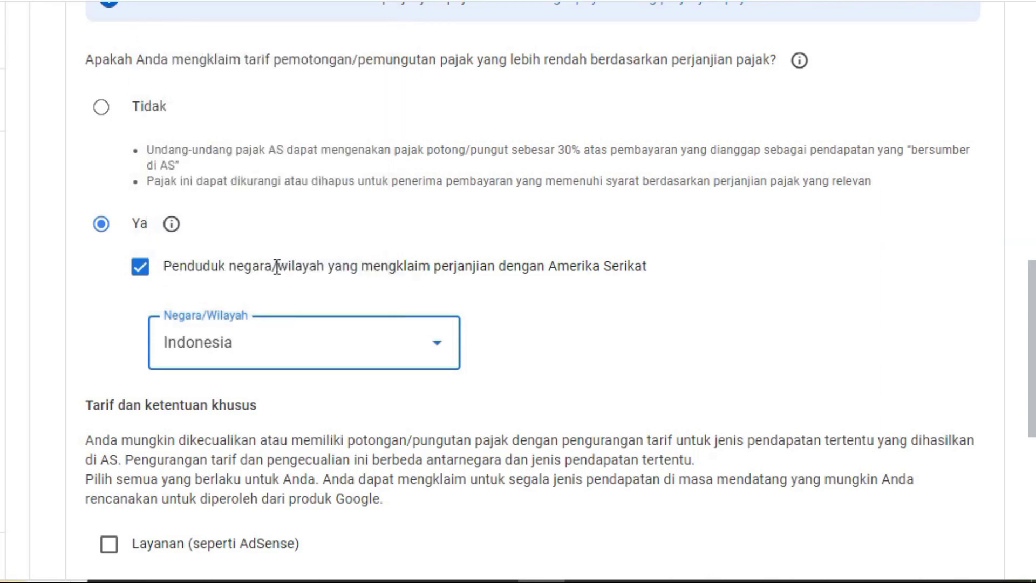
scroll(300, 405, down, 3)
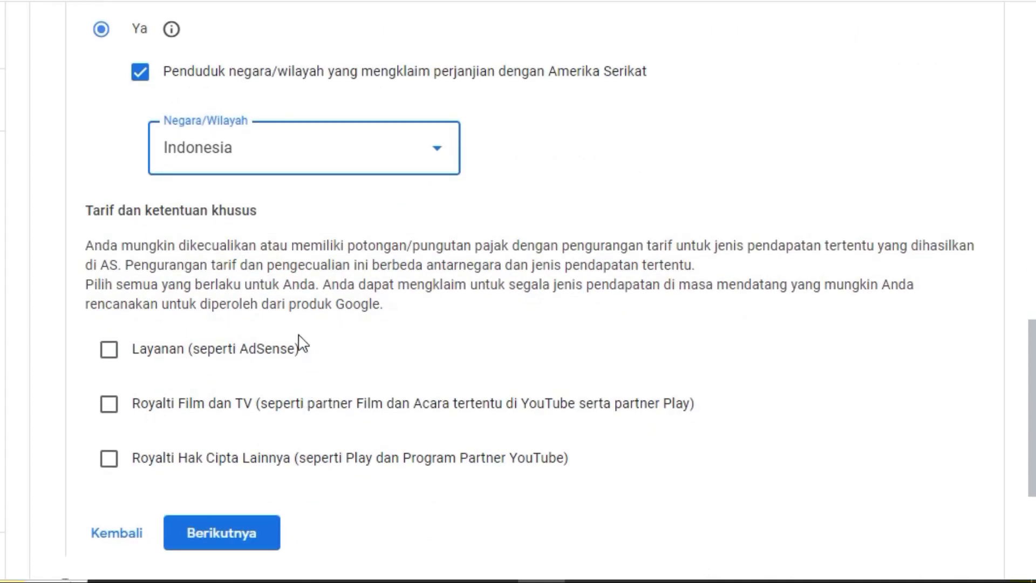
drag(88, 210, 294, 219)
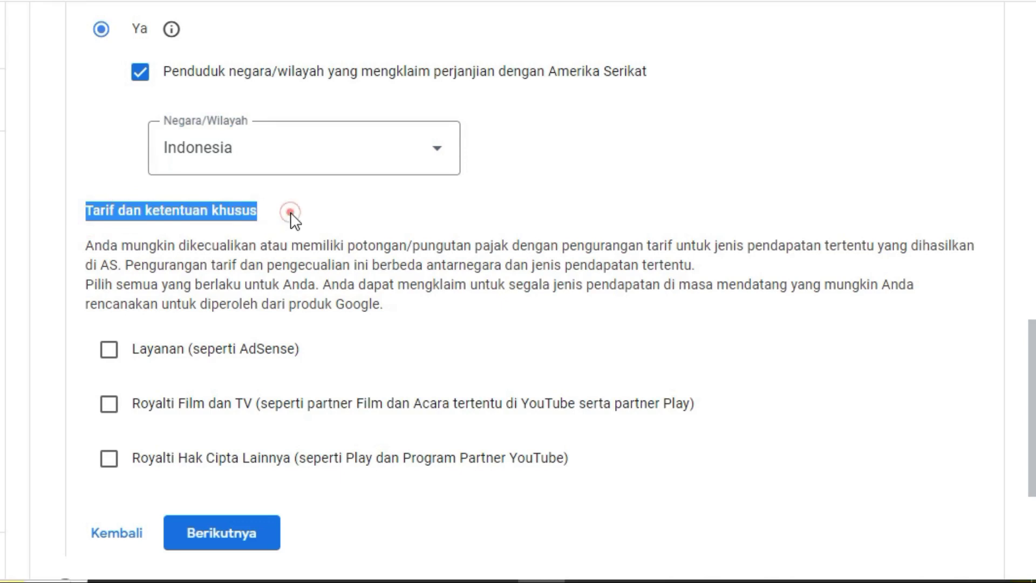
Claim services (Layanan) under Pasal 8 ayat 1 at 0%, confirming the treaty requirements are met
click(292, 218)
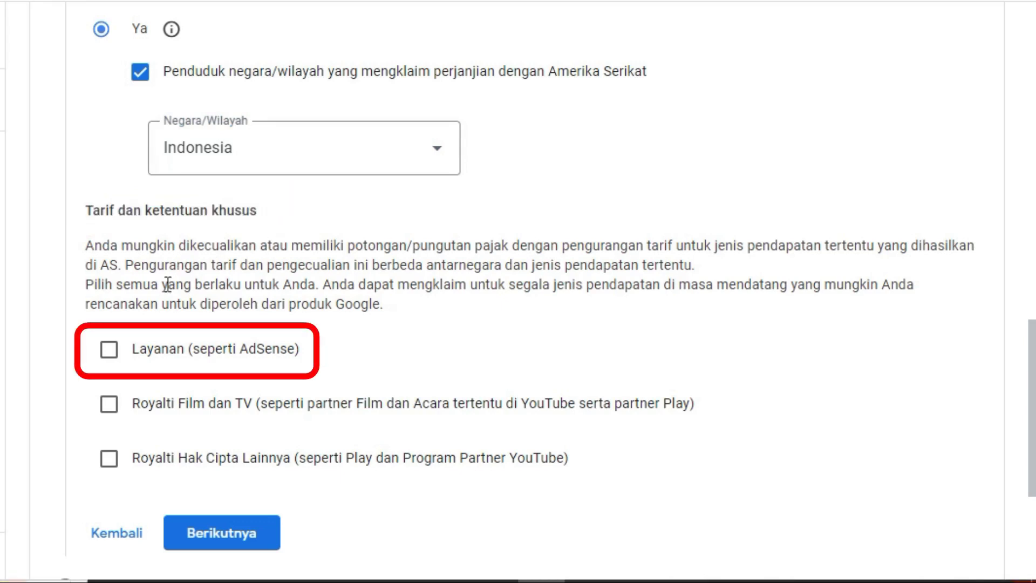
click(109, 350)
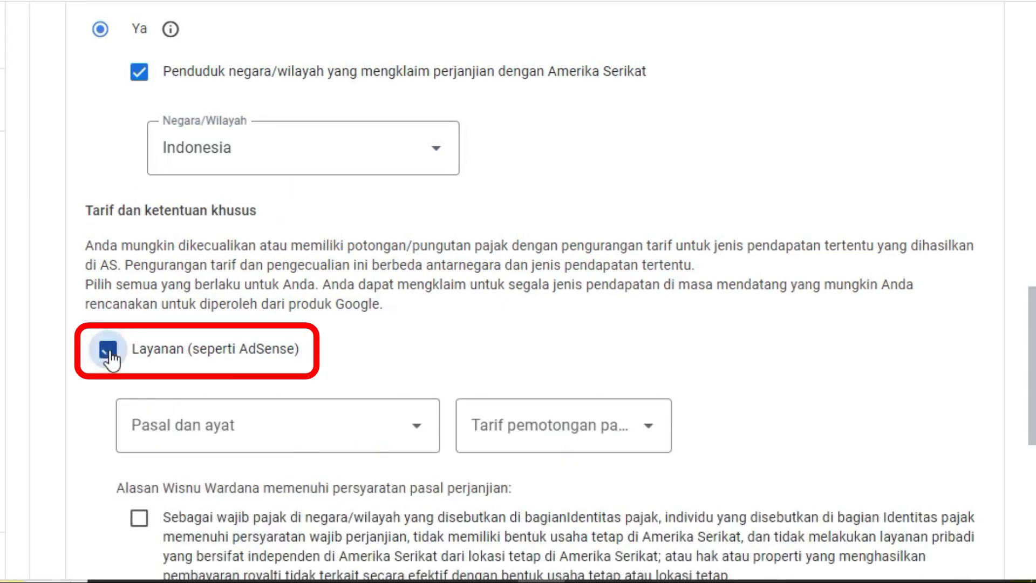
drag(131, 348, 335, 362)
click(333, 357)
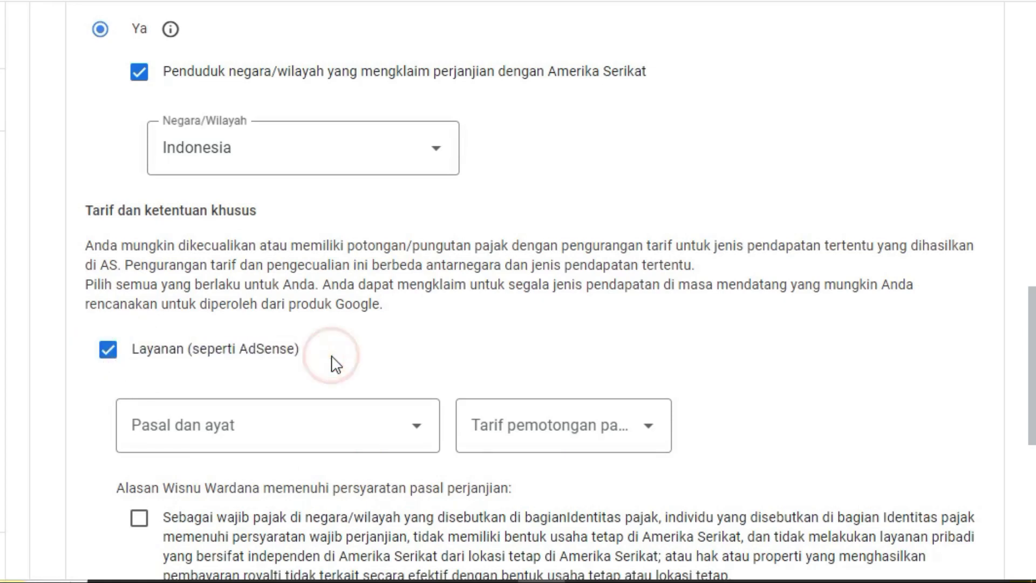
click(378, 429)
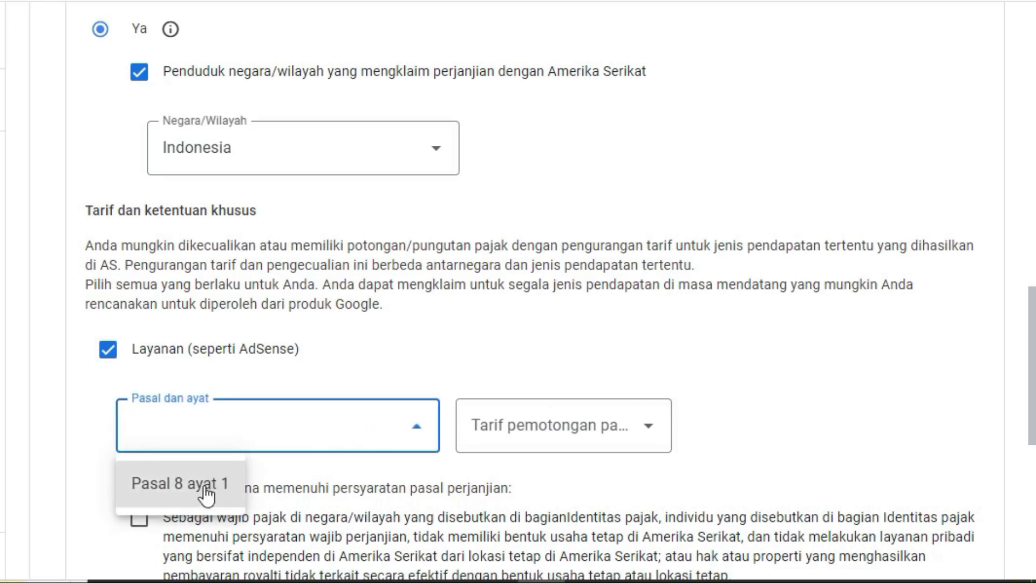
click(207, 492)
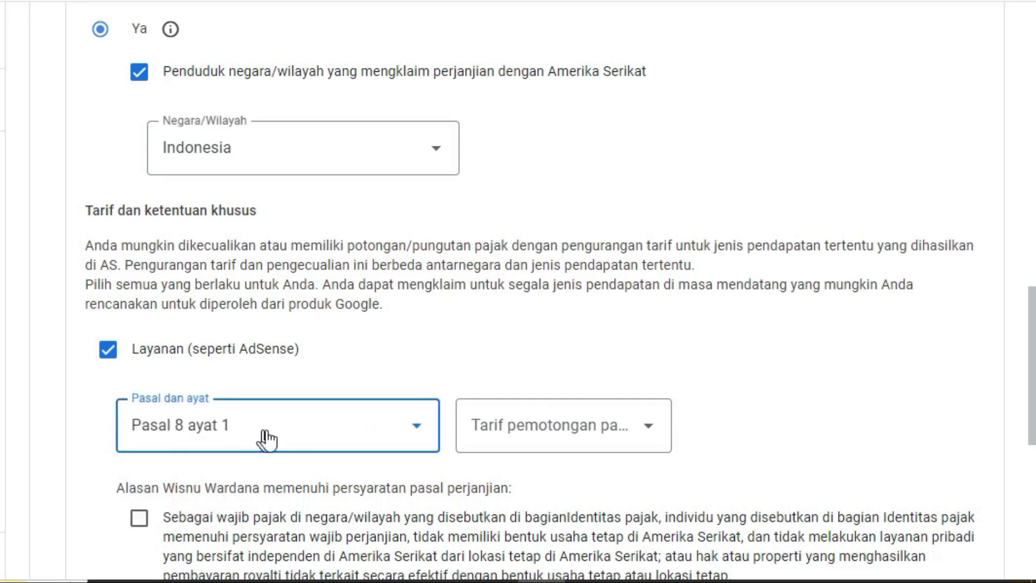
click(529, 436)
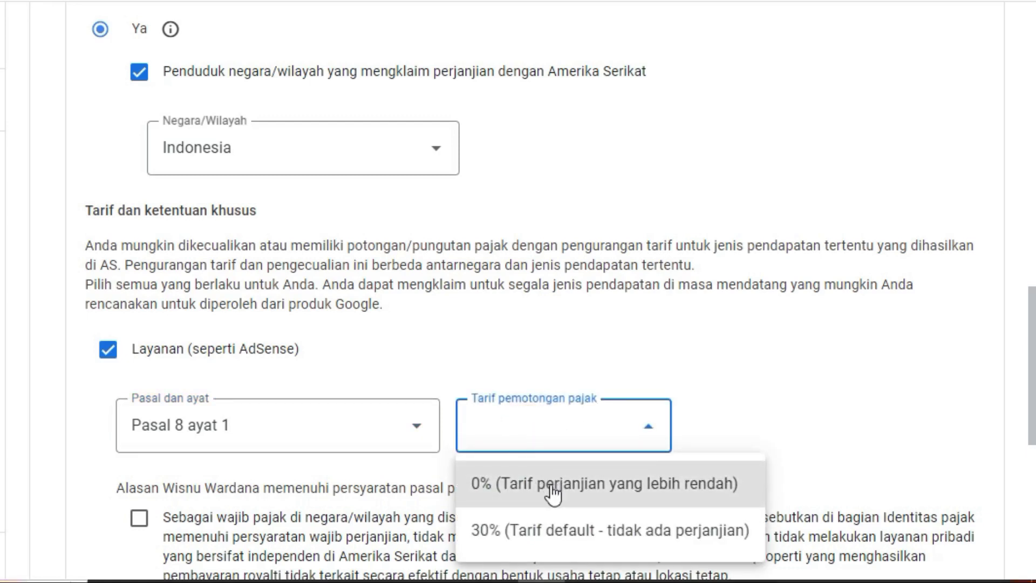
click(553, 492)
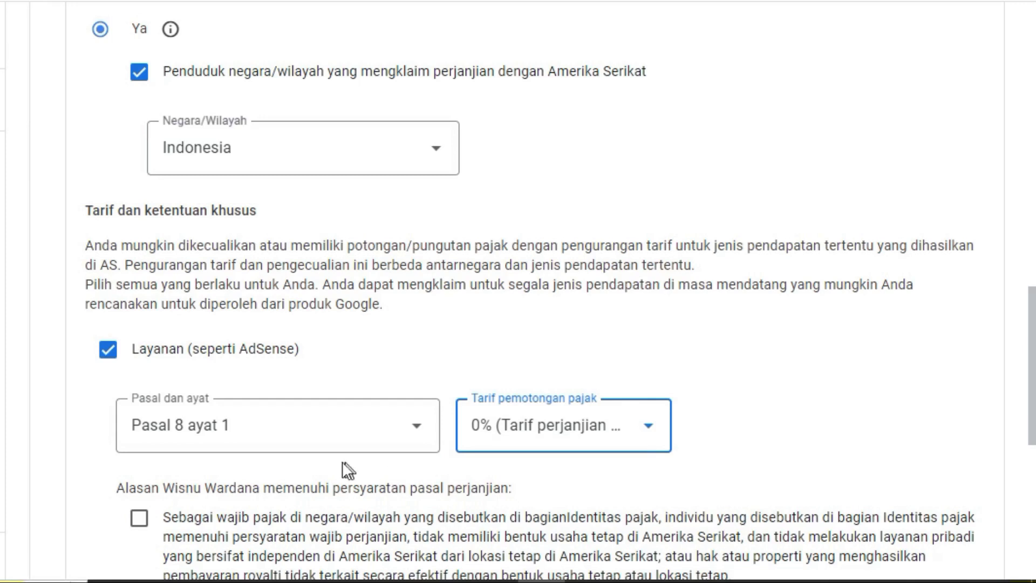
click(139, 521)
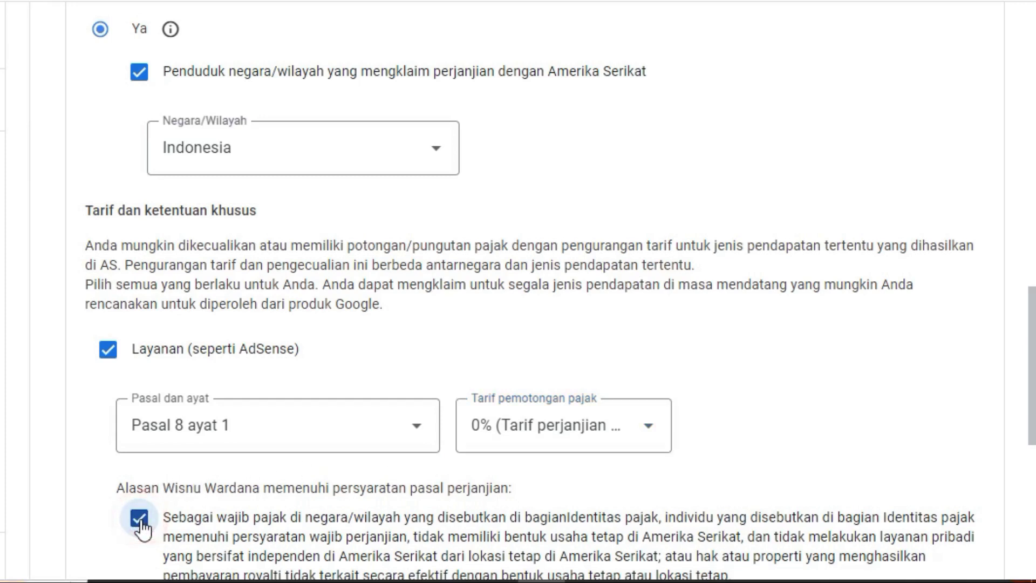
scroll(142, 529, down, 7)
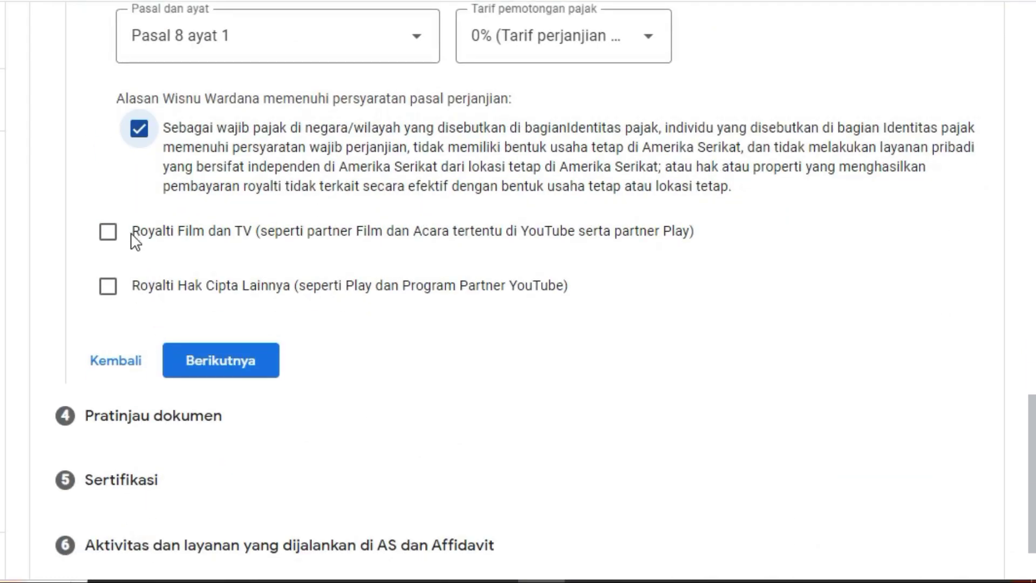
Claim Royalti Film dan TV under Pasal 13 ayat 2 at 10%, confirming eligibility
drag(135, 231, 255, 238)
click(263, 248)
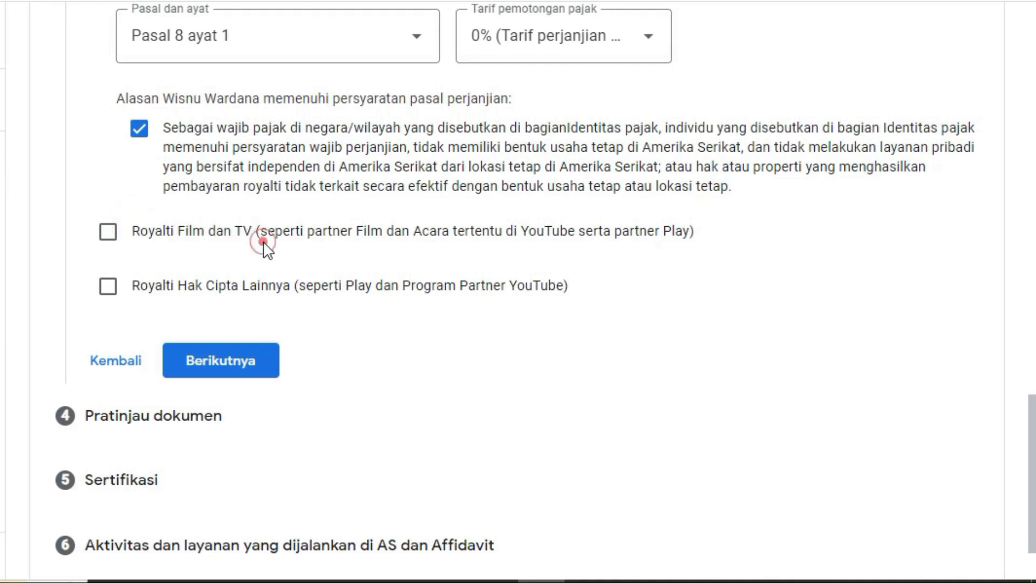
click(108, 234)
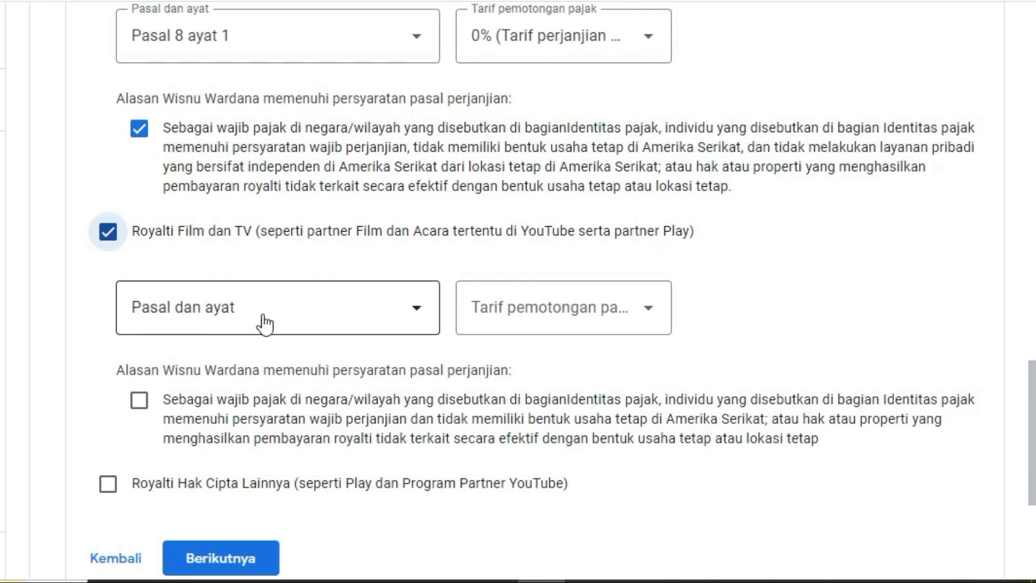
click(307, 313)
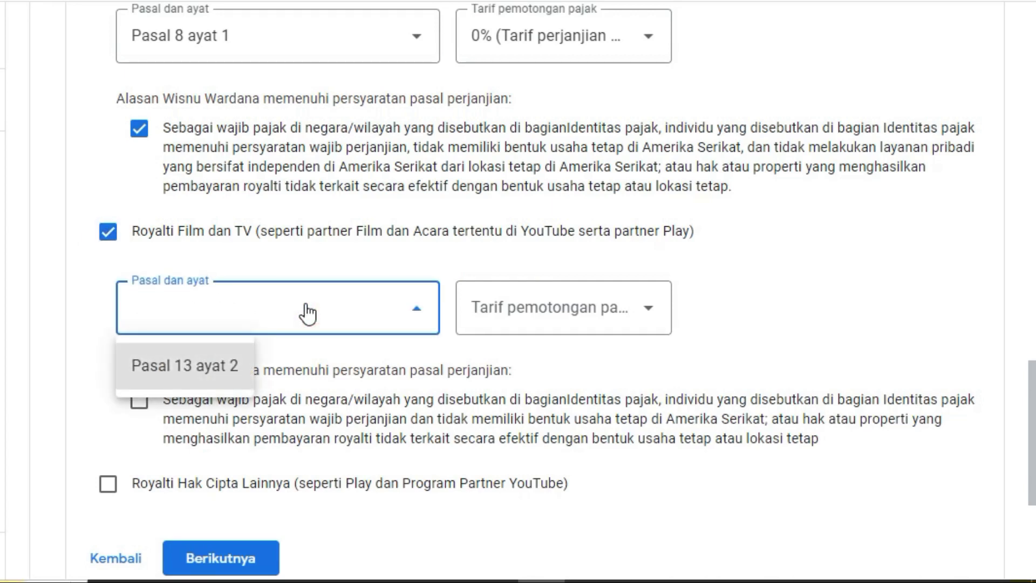
click(199, 368)
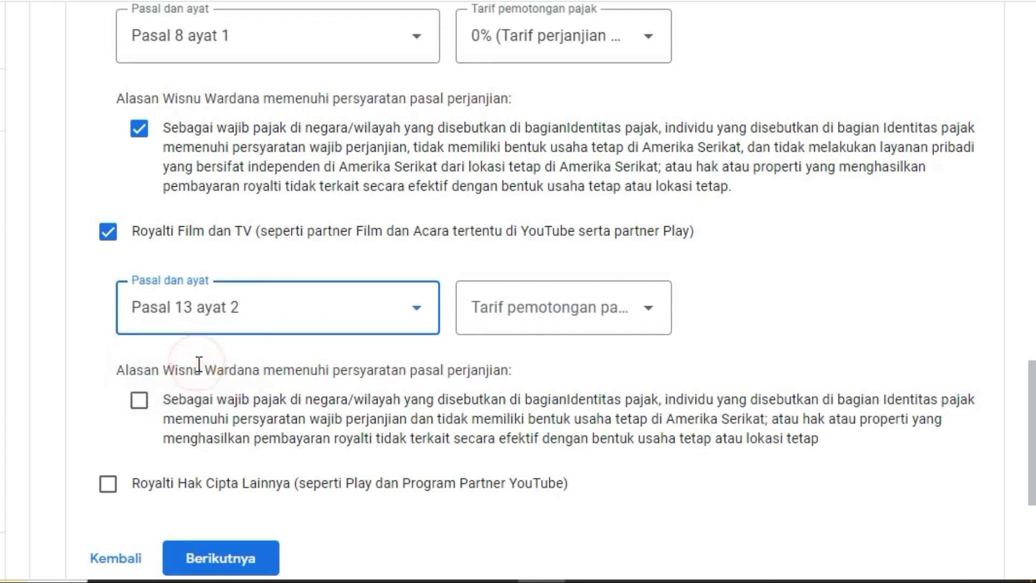
click(532, 317)
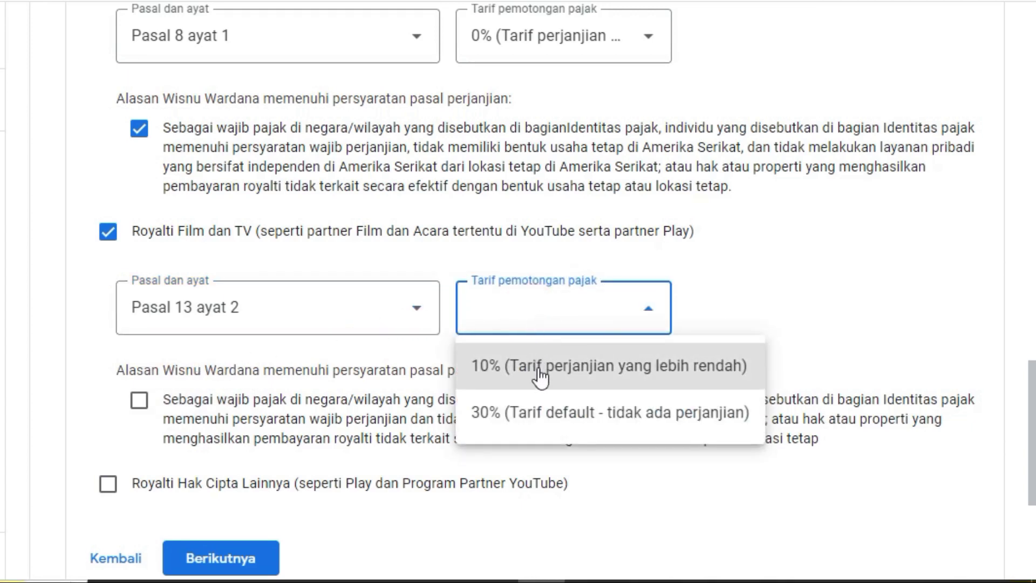
click(540, 380)
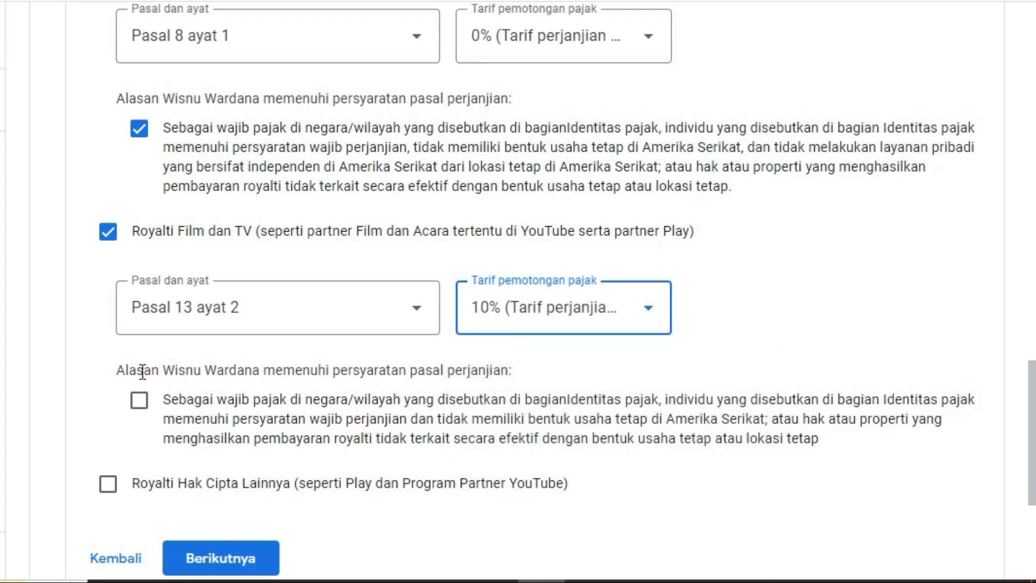
click(140, 400)
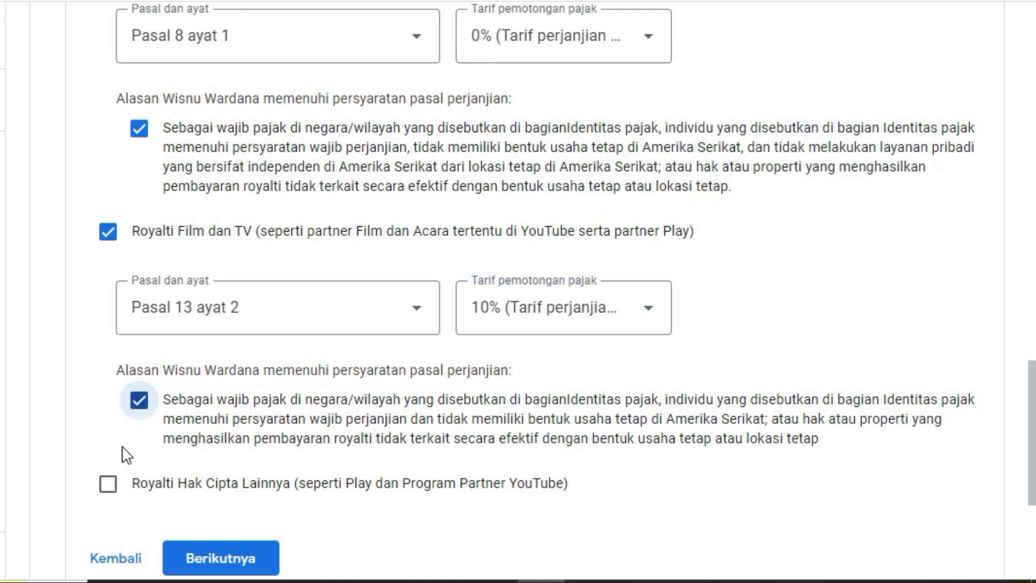
scroll(126, 455, down, 3)
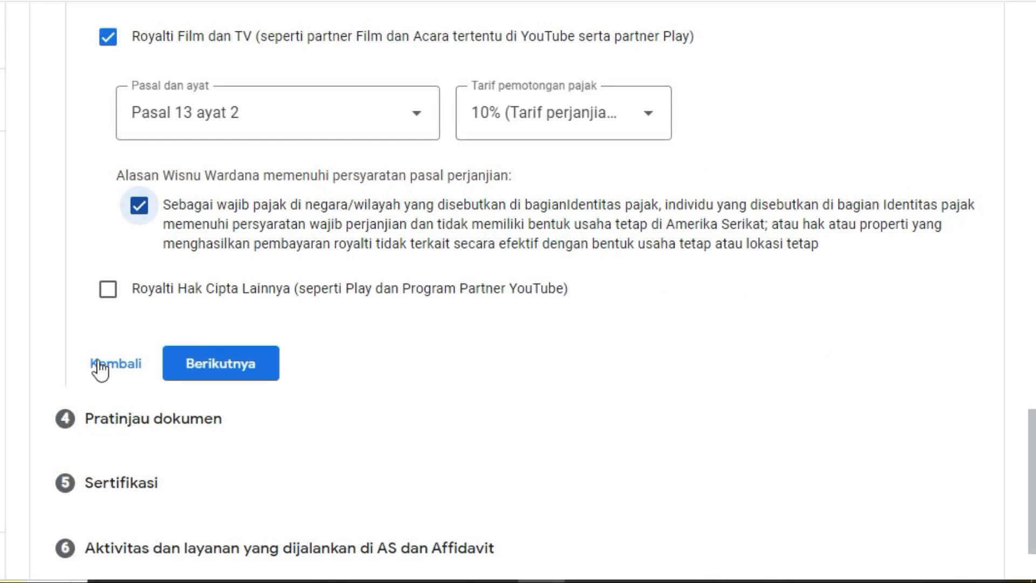
Claim Royalti Hak Cipta Lainnya under Pasal 13 ayat 2 at 10%, confirm eligibility, and submit the claims
click(135, 291)
drag(134, 292, 308, 315)
click(303, 308)
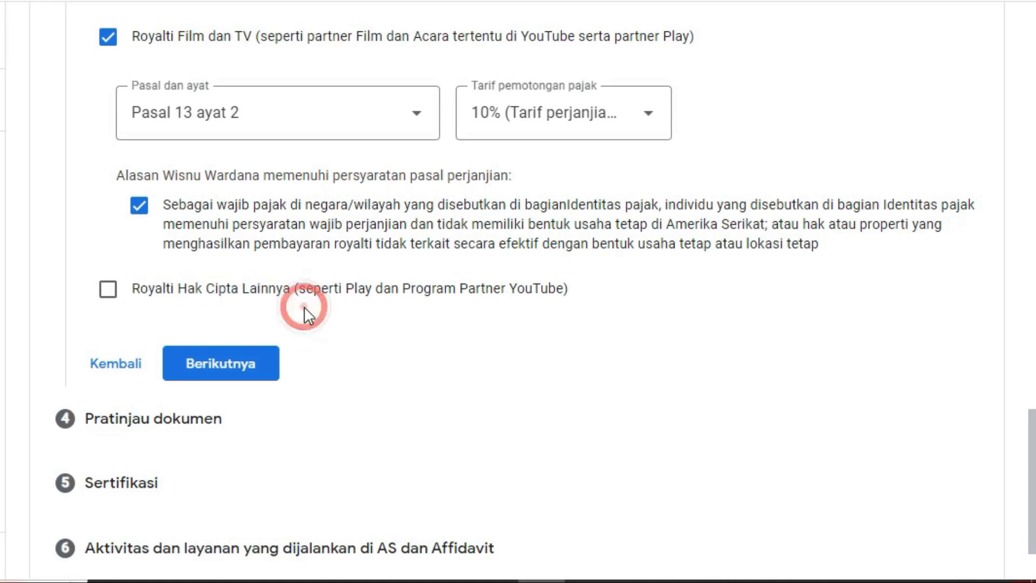
click(109, 291)
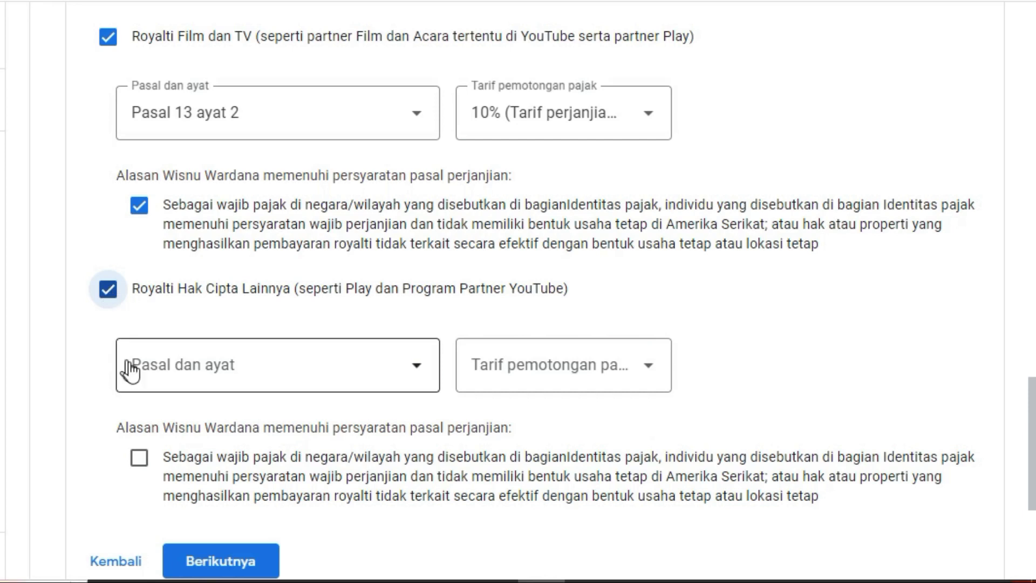
click(287, 369)
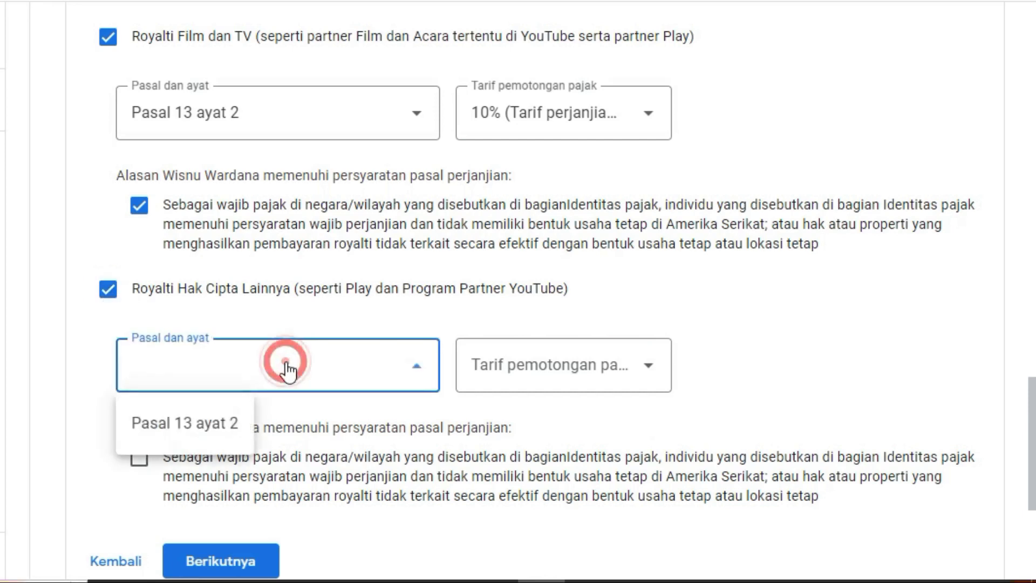
click(164, 440)
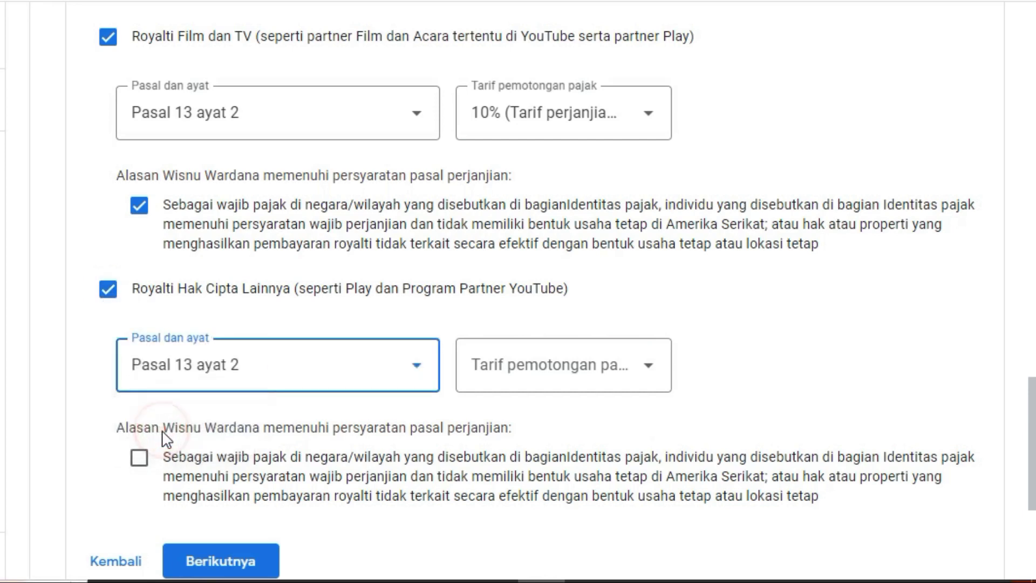
click(546, 375)
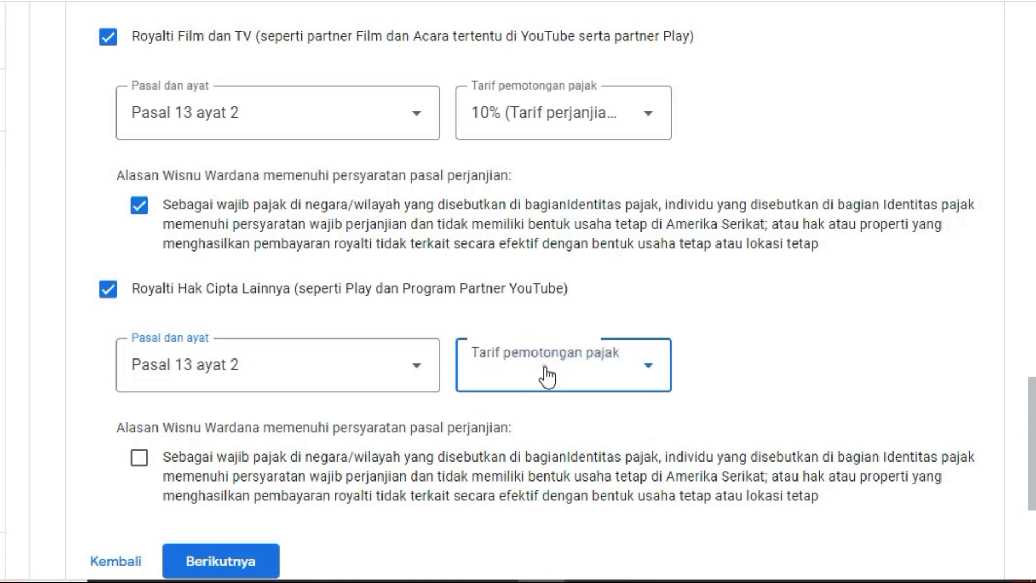
click(549, 423)
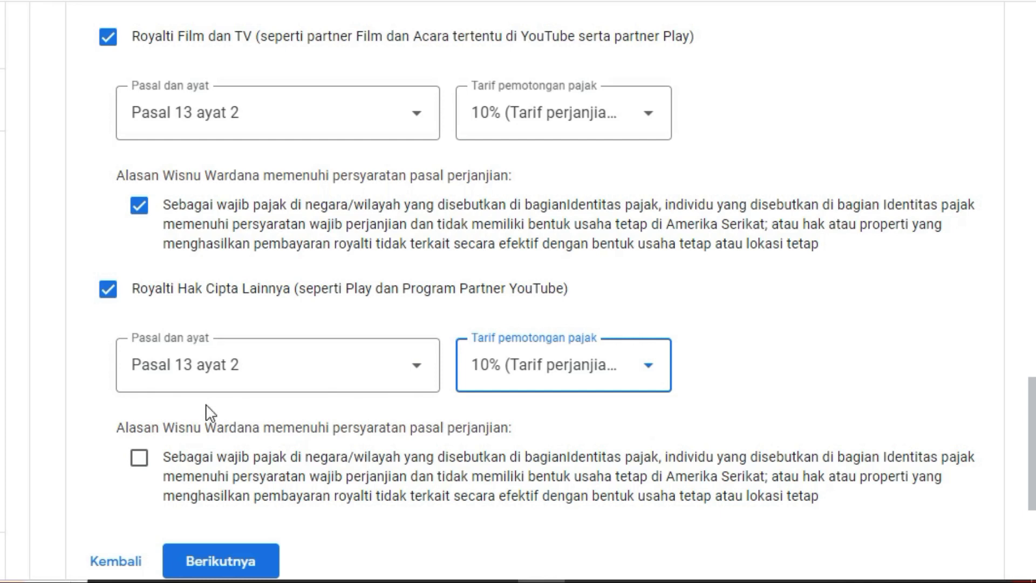
click(139, 461)
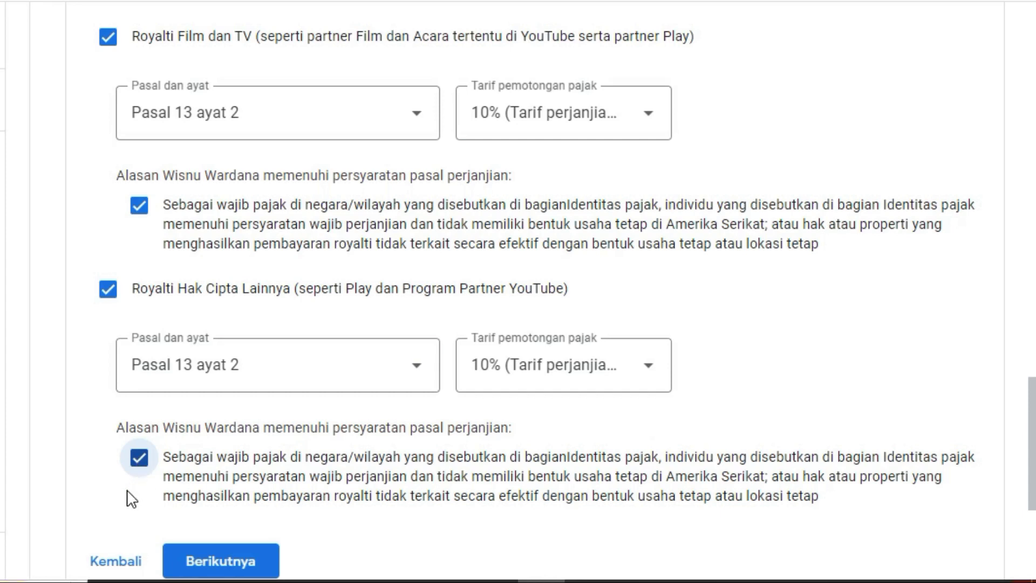
click(226, 566)
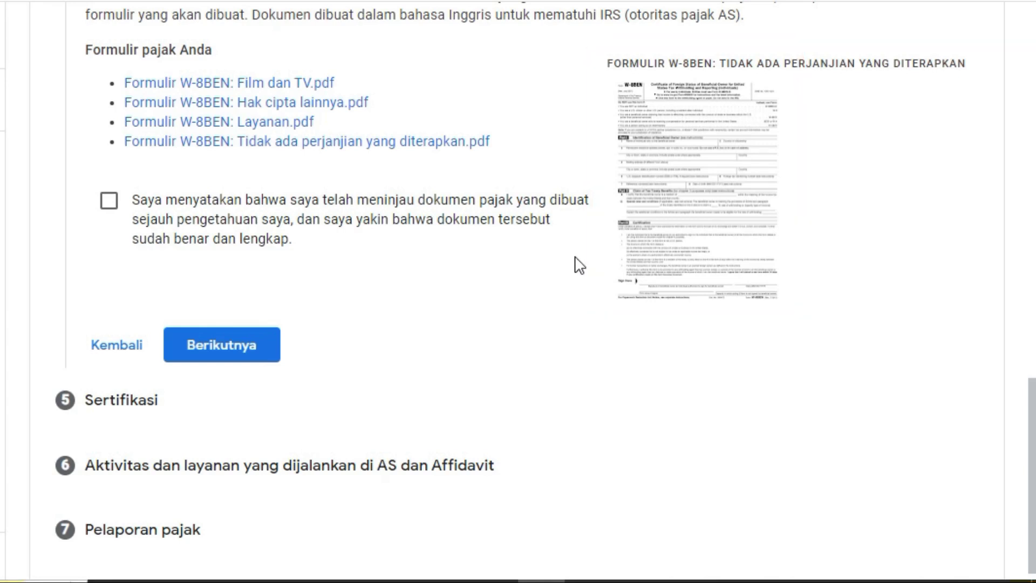
Declare the four generated W-8BEN forms reviewed and complete, then continue to Sertifikasi
click(110, 204)
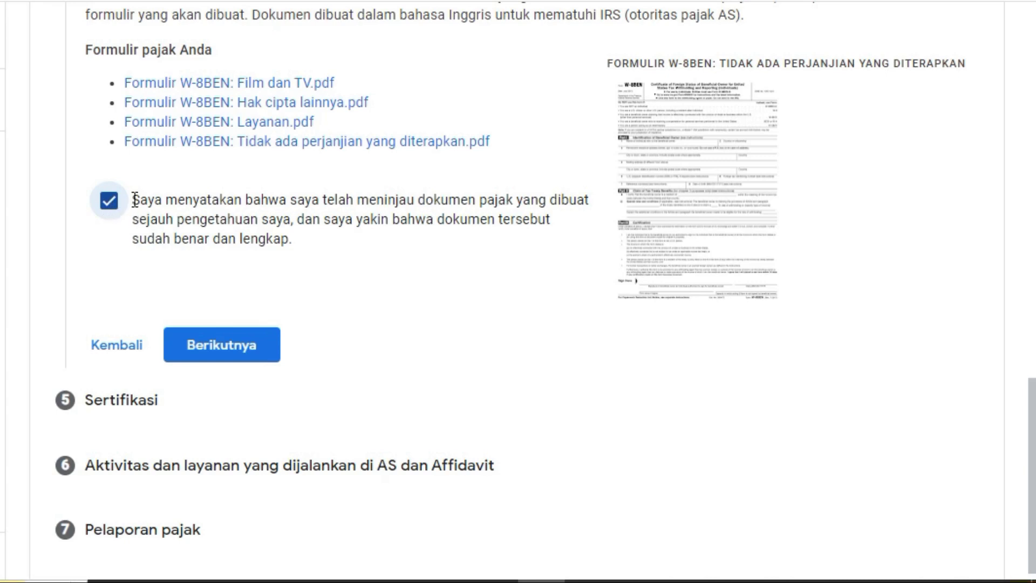
drag(134, 200, 589, 203)
drag(133, 218, 554, 220)
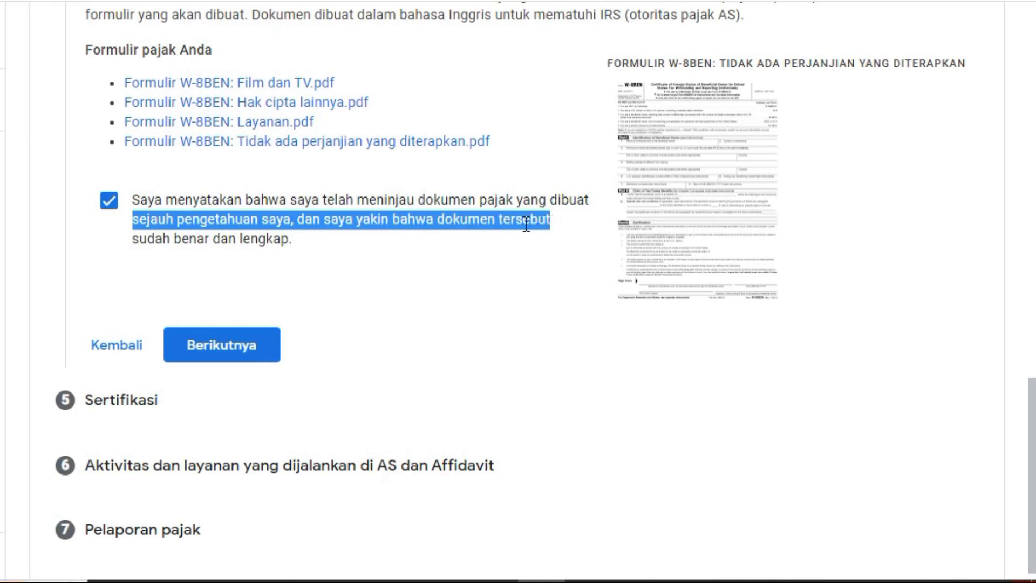
drag(133, 239, 309, 243)
click(306, 235)
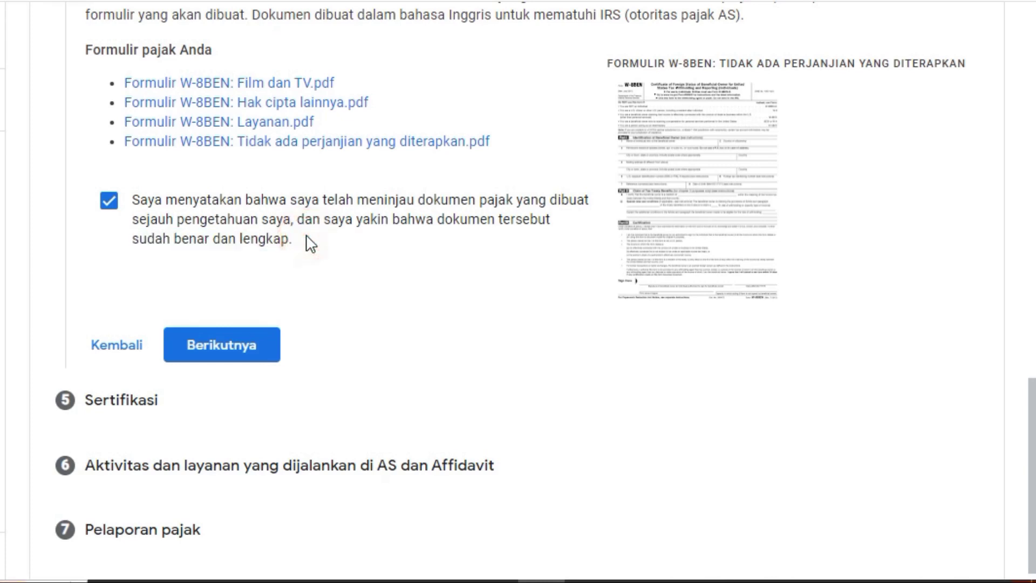
click(220, 352)
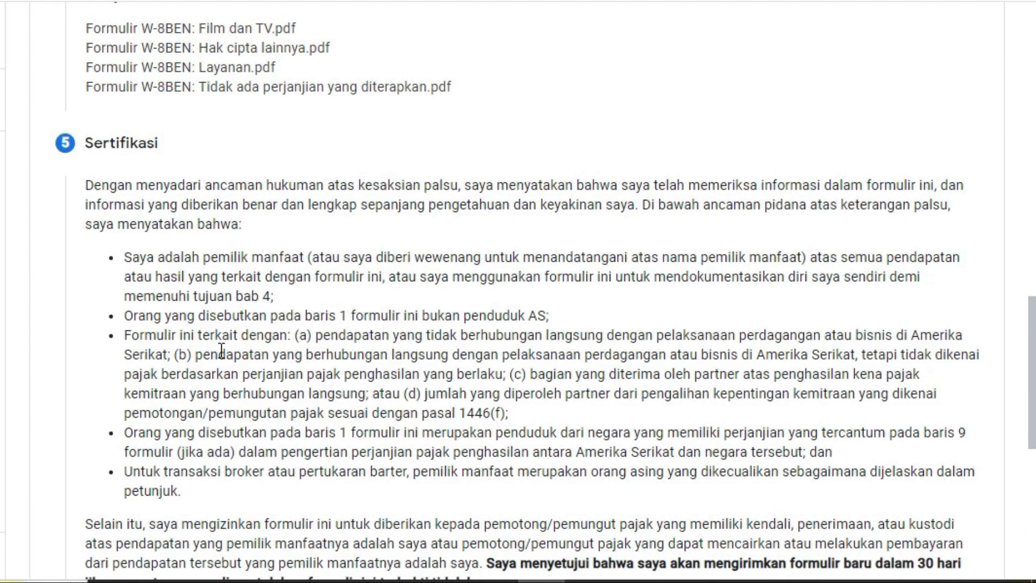
Under Tanda tangan Anda, choose 'Ya, saya adalah orang yang disebutkan...' to confirm you are the signer
scroll(221, 350, down, 7)
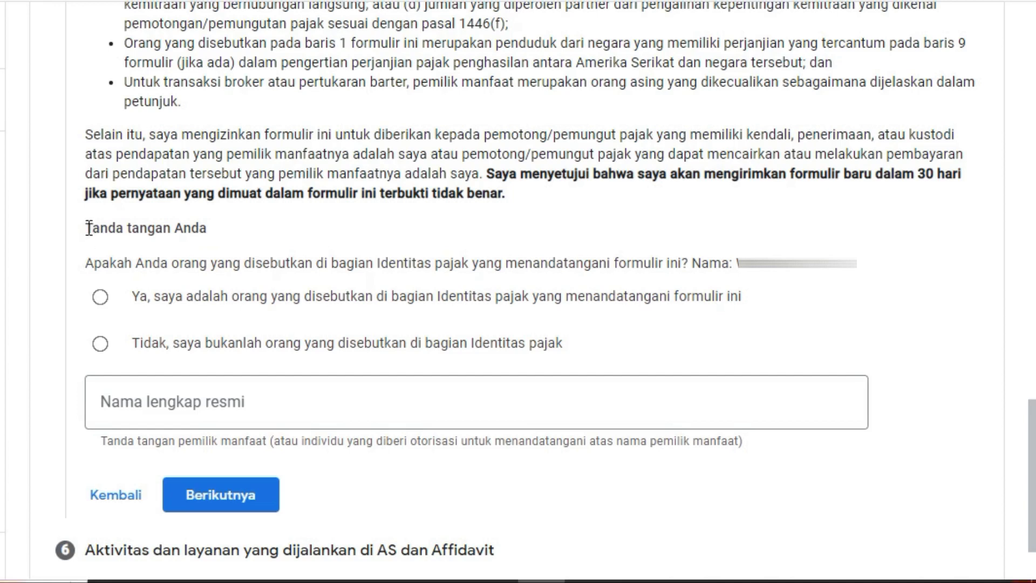
drag(86, 227, 236, 239)
click(237, 238)
drag(86, 262, 689, 264)
click(754, 219)
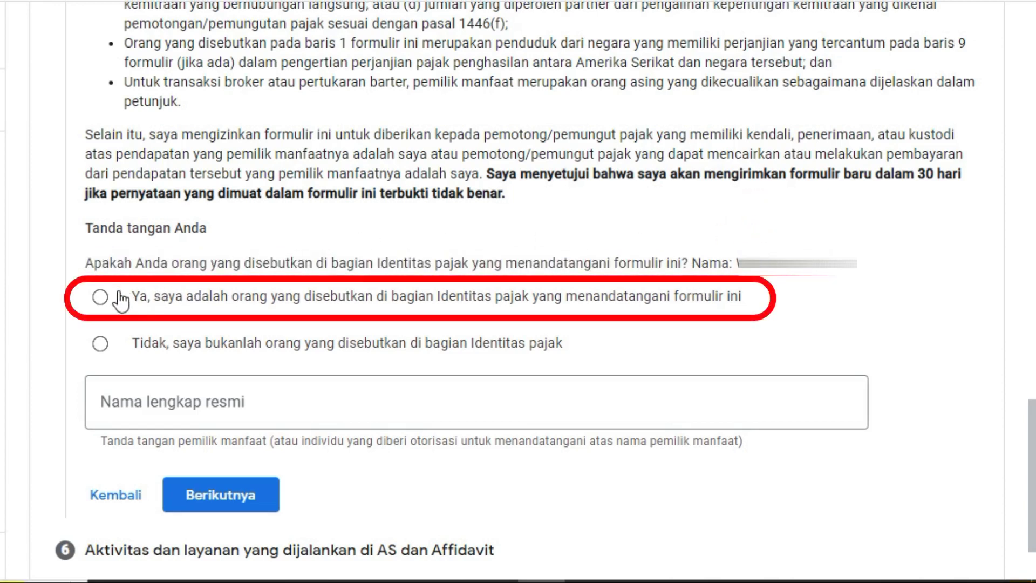
click(100, 298)
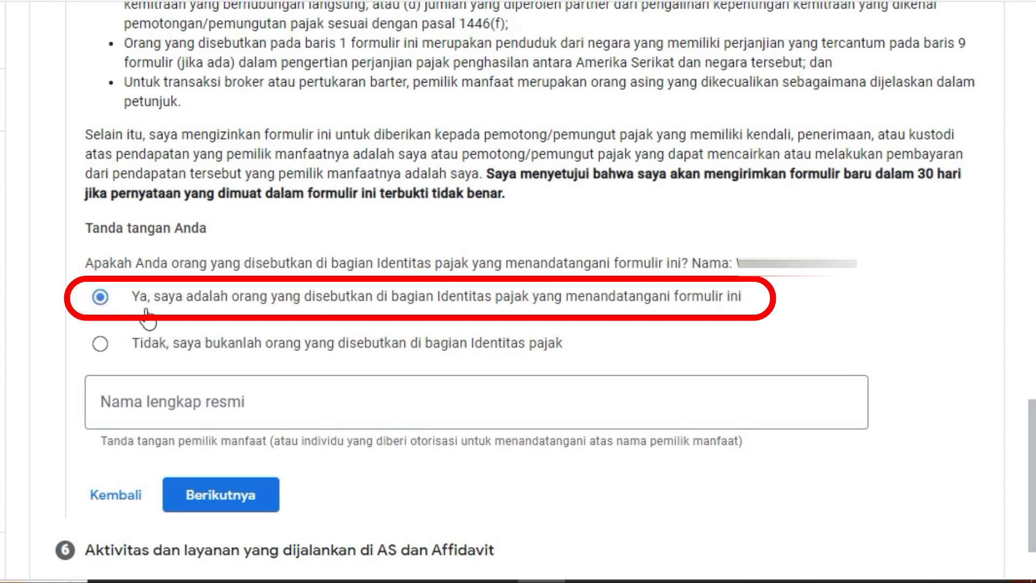